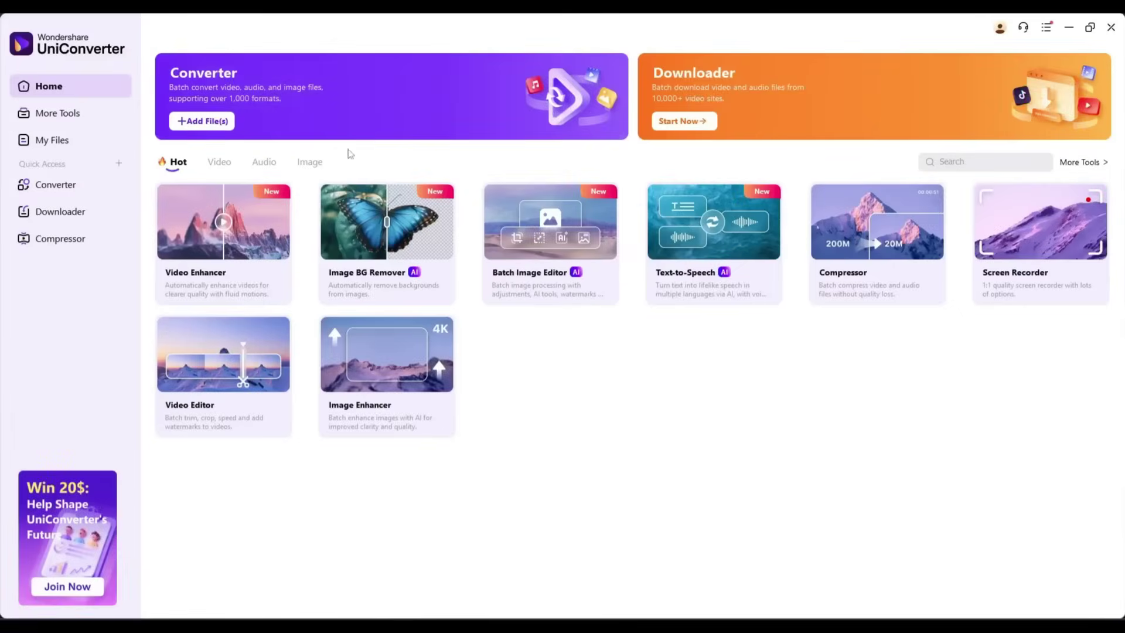
Look through the Video, Audio and Image tool tabs, then launch Video Enhancer from Hot
{"action": "left_click", "coordinate": [221, 167]}
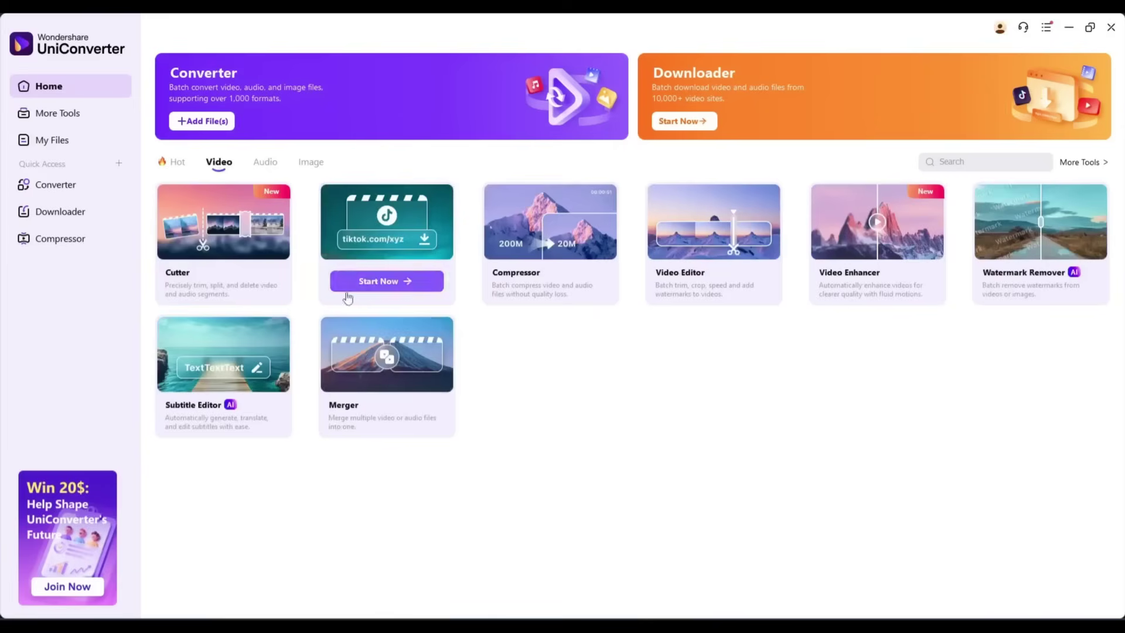
{"action": "left_click", "coordinate": [261, 165]}
{"action": "left_click", "coordinate": [301, 166]}
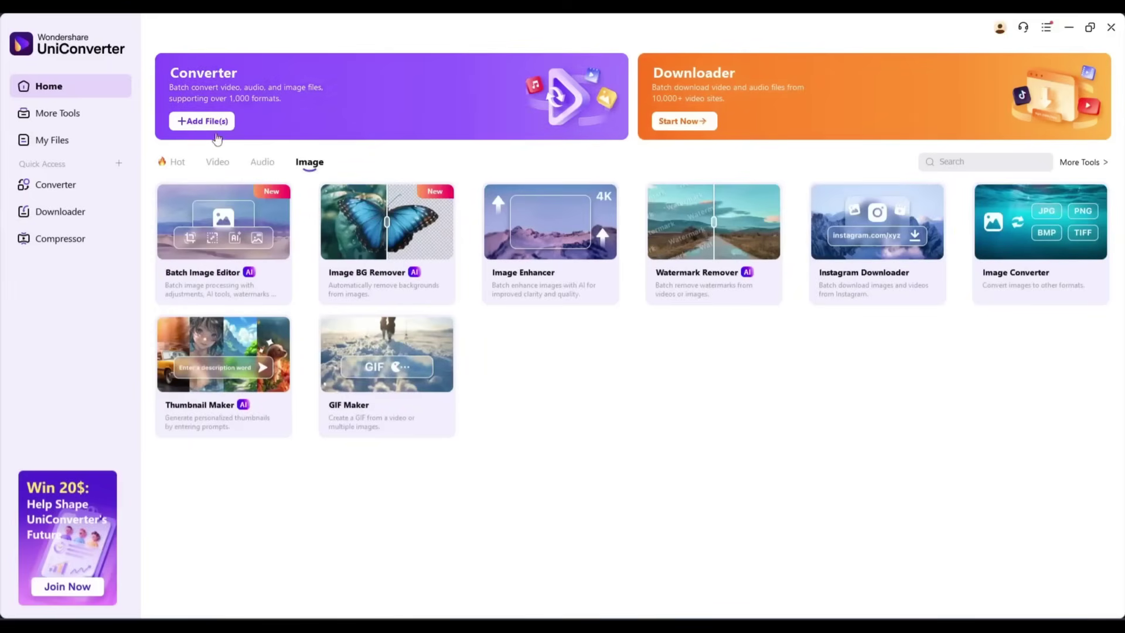
{"action": "left_click", "coordinate": [177, 162]}
{"action": "left_click", "coordinate": [273, 233]}
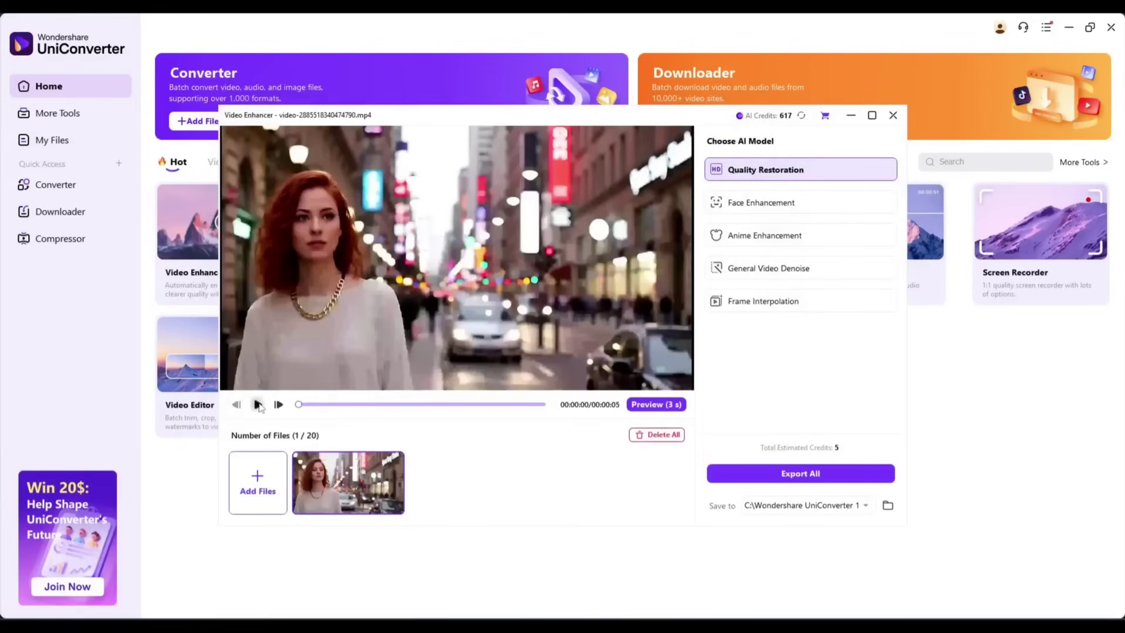
Play, pause and rewind the clip preview, then choose the Face Enhancement model
{"action": "left_click", "coordinate": [258, 404]}
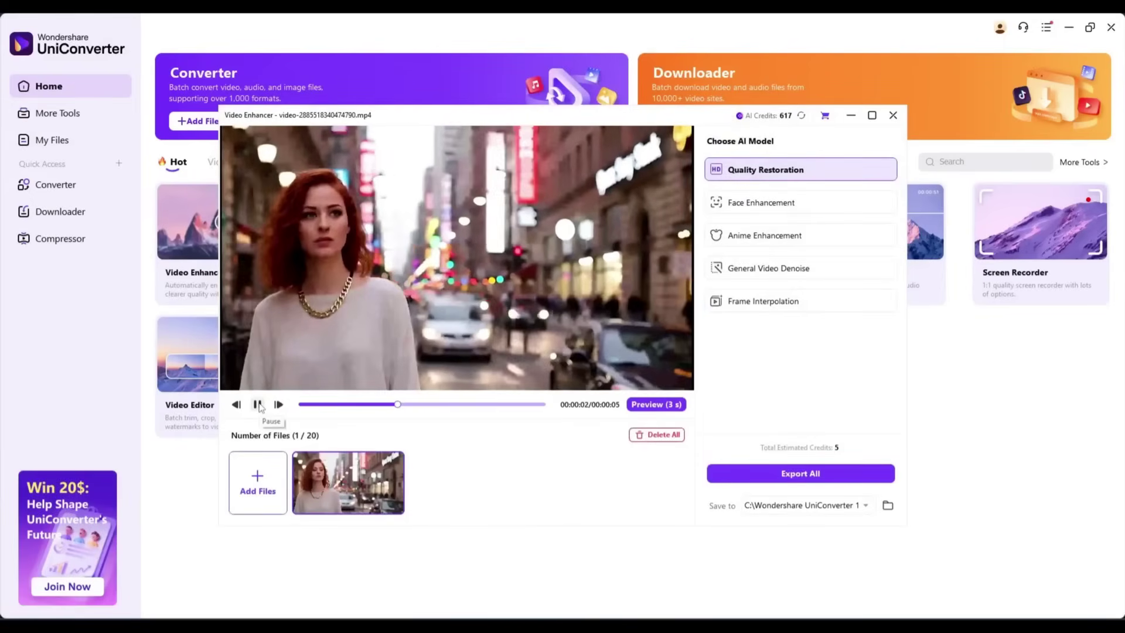
{"action": "left_click", "coordinate": [258, 404]}
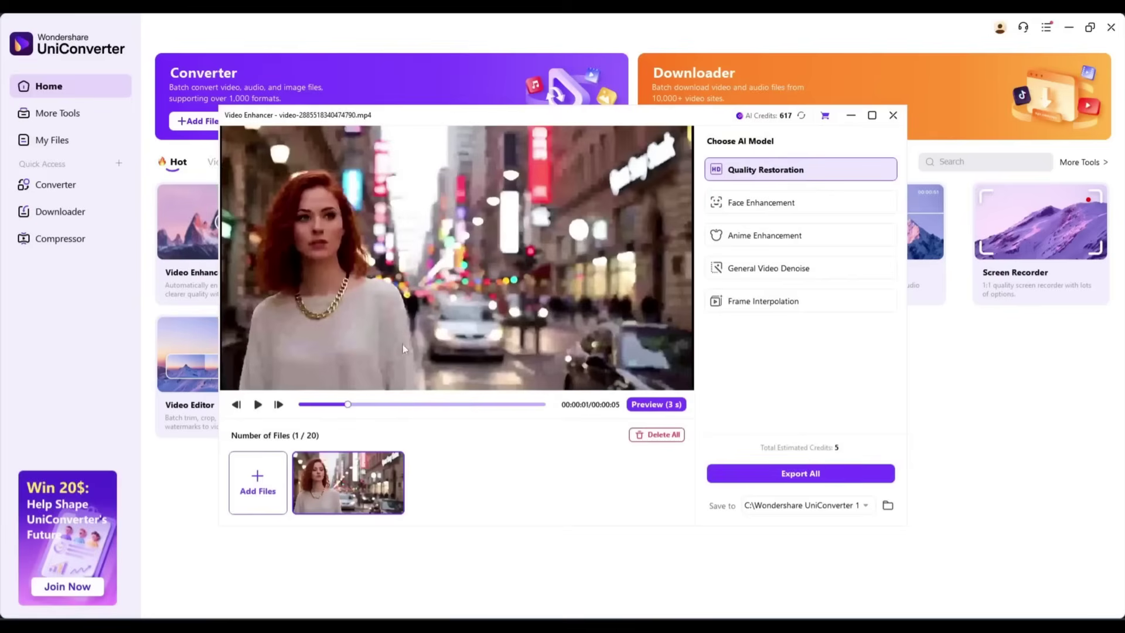
{"action": "left_click_drag", "start_coordinate": [349, 409], "coordinate": [295, 409]}
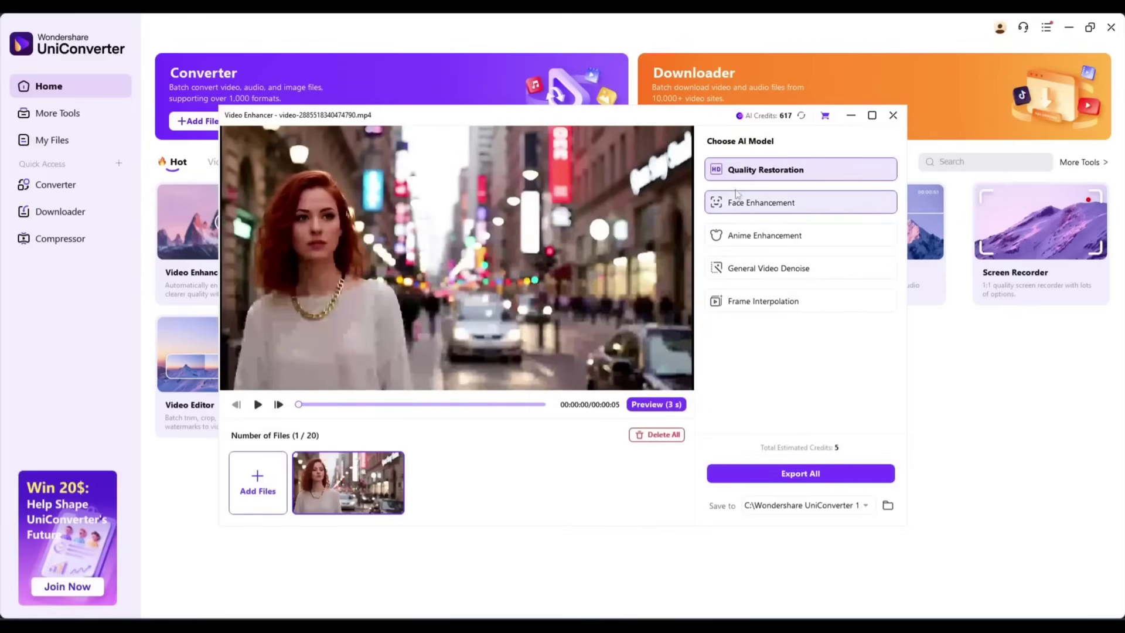
{"action": "mouse_move", "coordinate": [755, 171]}
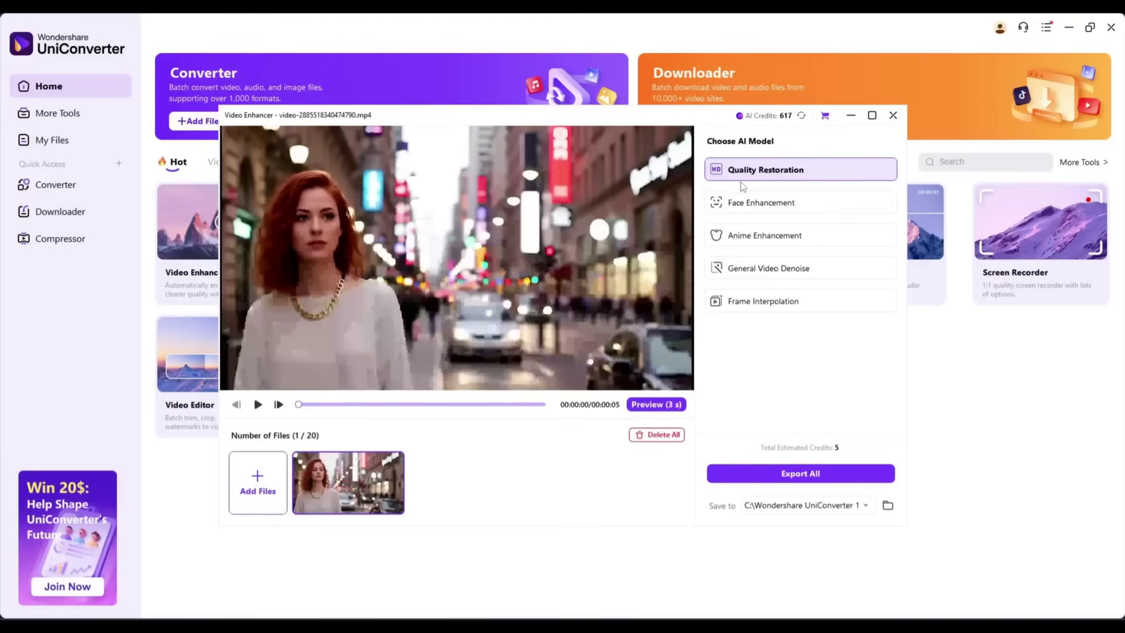
{"action": "mouse_move", "coordinate": [748, 211]}
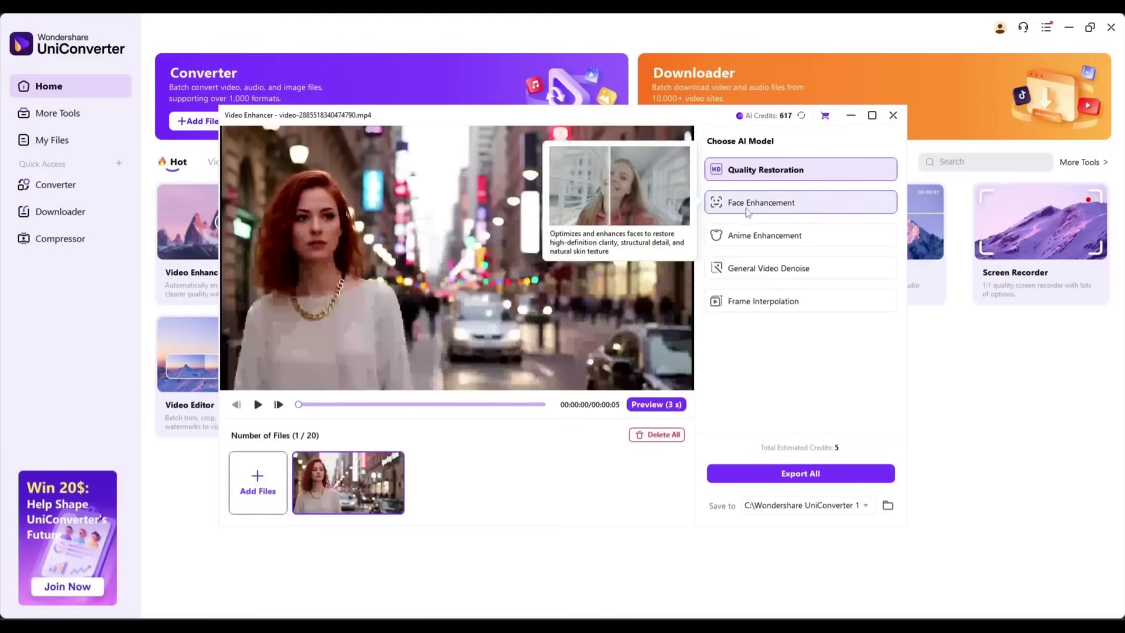
{"action": "left_click", "coordinate": [753, 209]}
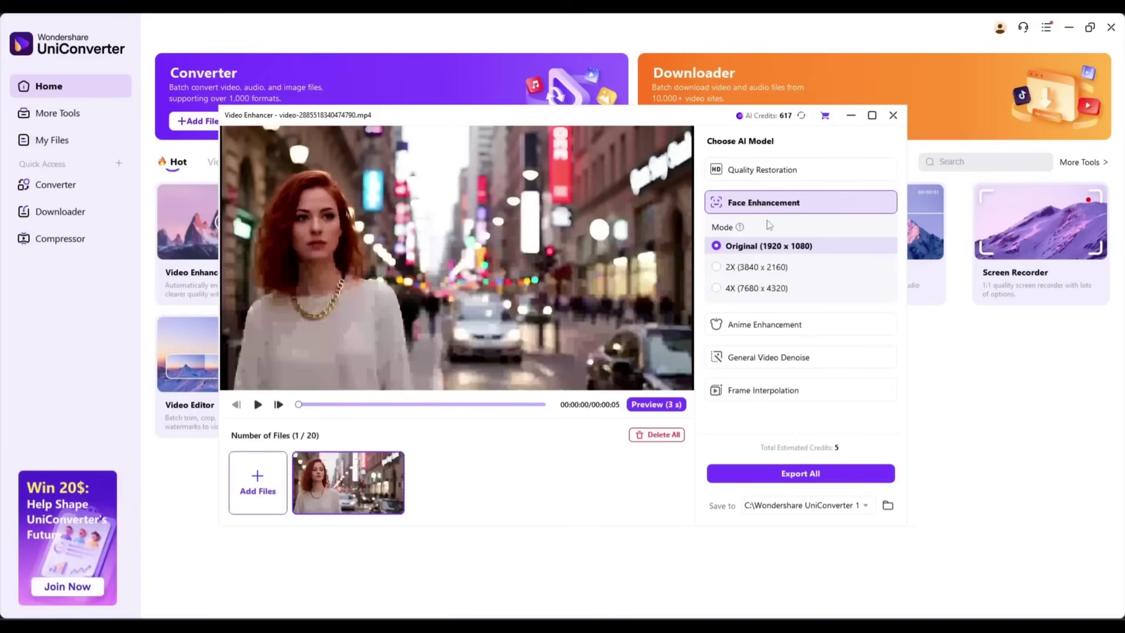
Try Anime Enhancement, General Video Denoise and Frame Interpolation, then return to Face Enhancement
{"action": "mouse_move", "coordinate": [748, 325]}
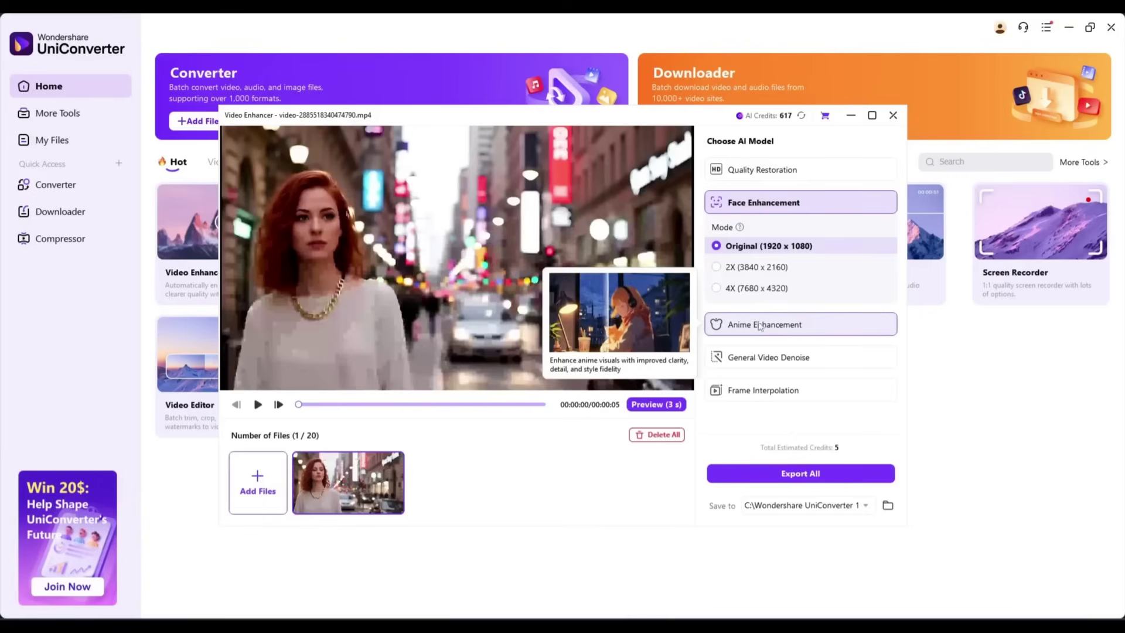
{"action": "left_click", "coordinate": [781, 329]}
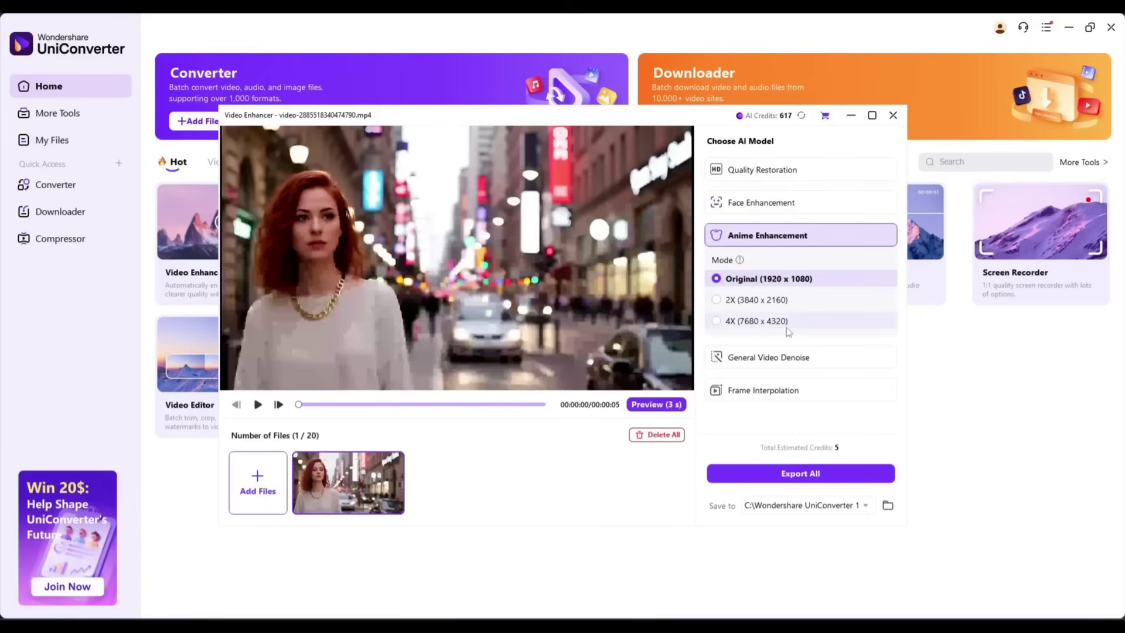
{"action": "left_click", "coordinate": [762, 361]}
{"action": "mouse_move", "coordinate": [761, 276]}
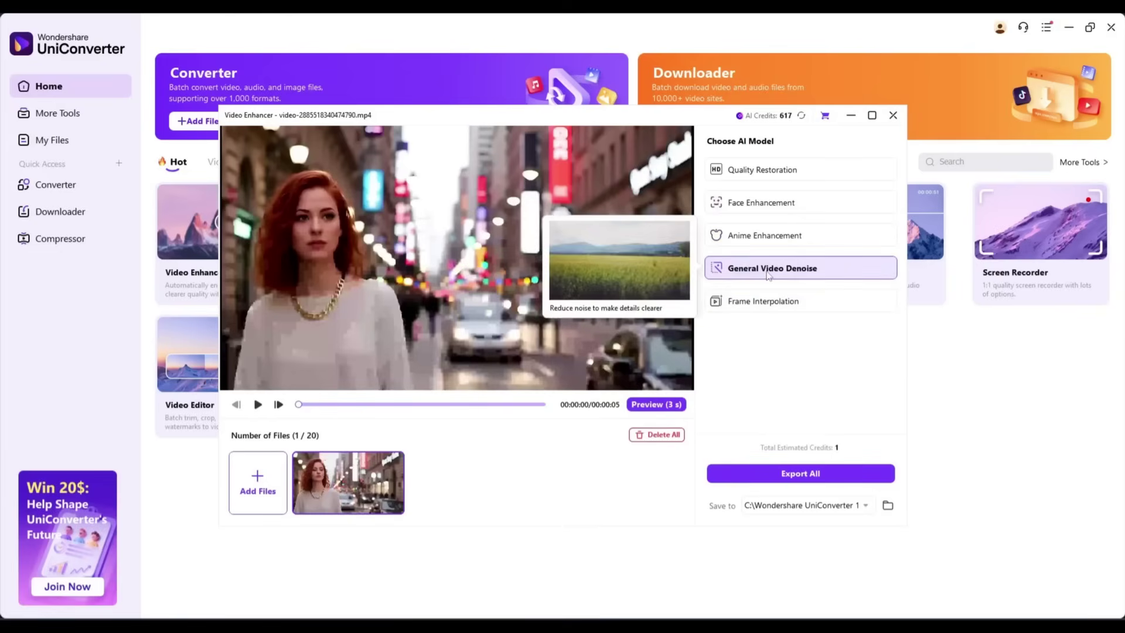
{"action": "left_click", "coordinate": [754, 302]}
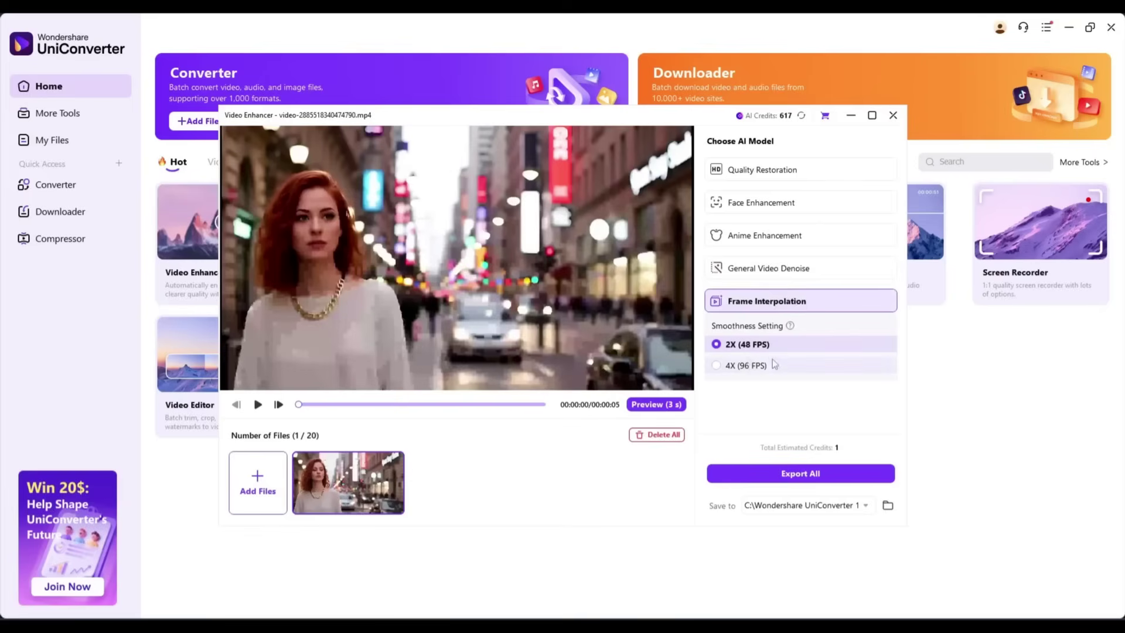
{"action": "mouse_move", "coordinate": [825, 208]}
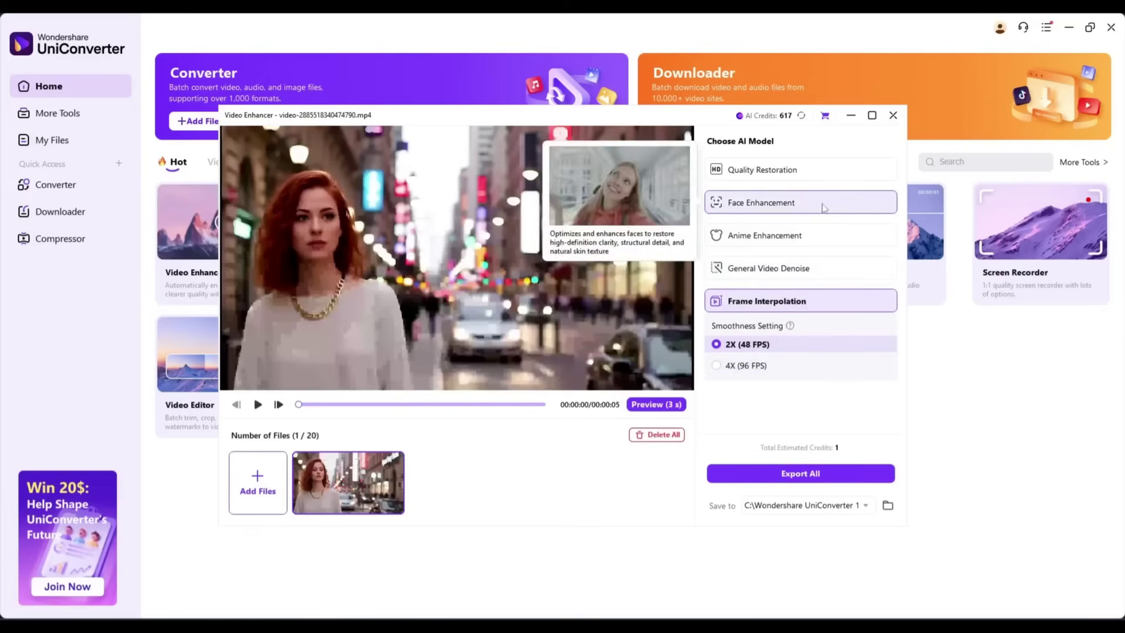
{"action": "mouse_move", "coordinate": [776, 207]}
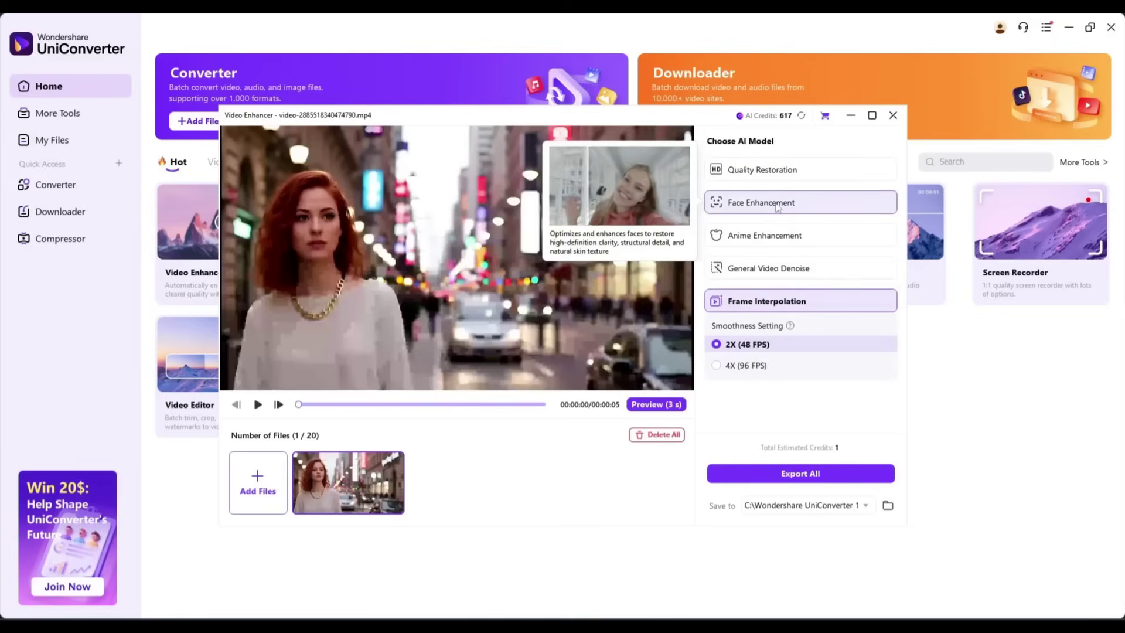
{"action": "left_click", "coordinate": [780, 204]}
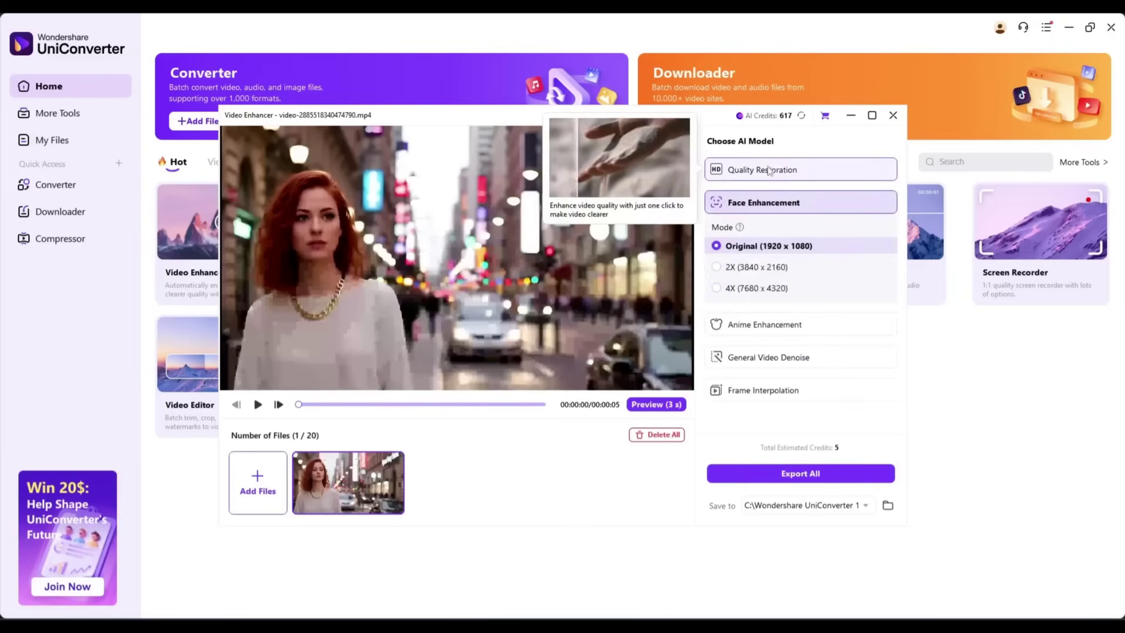
Switch to Quality Restoration, compare the before/after preview, and start Export All
{"action": "left_click", "coordinate": [789, 175]}
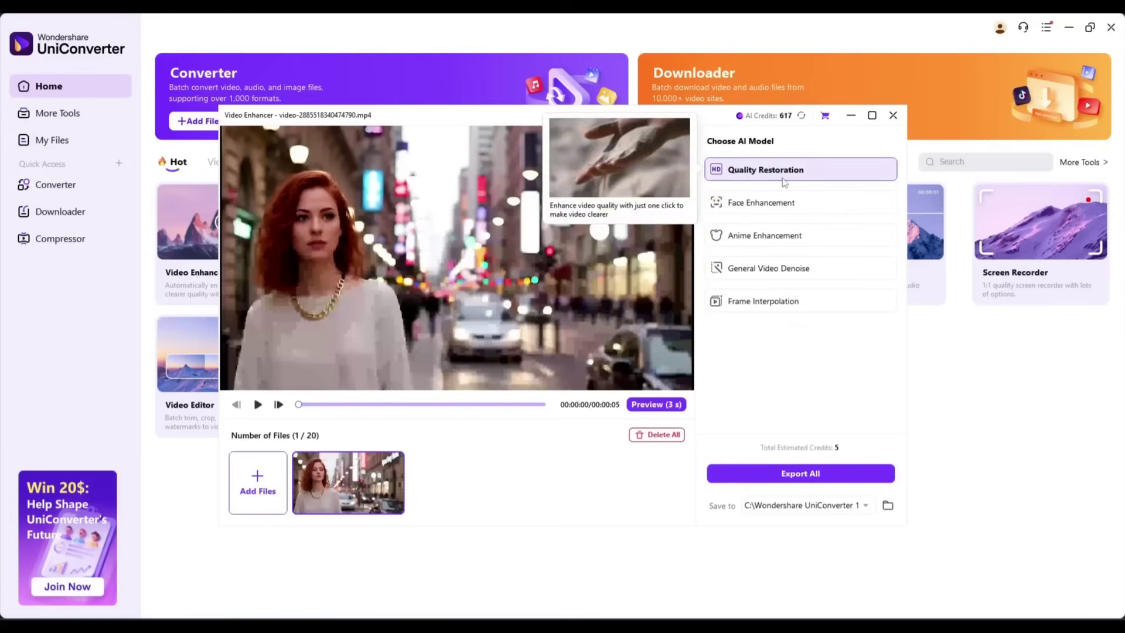
{"action": "left_click", "coordinate": [662, 404]}
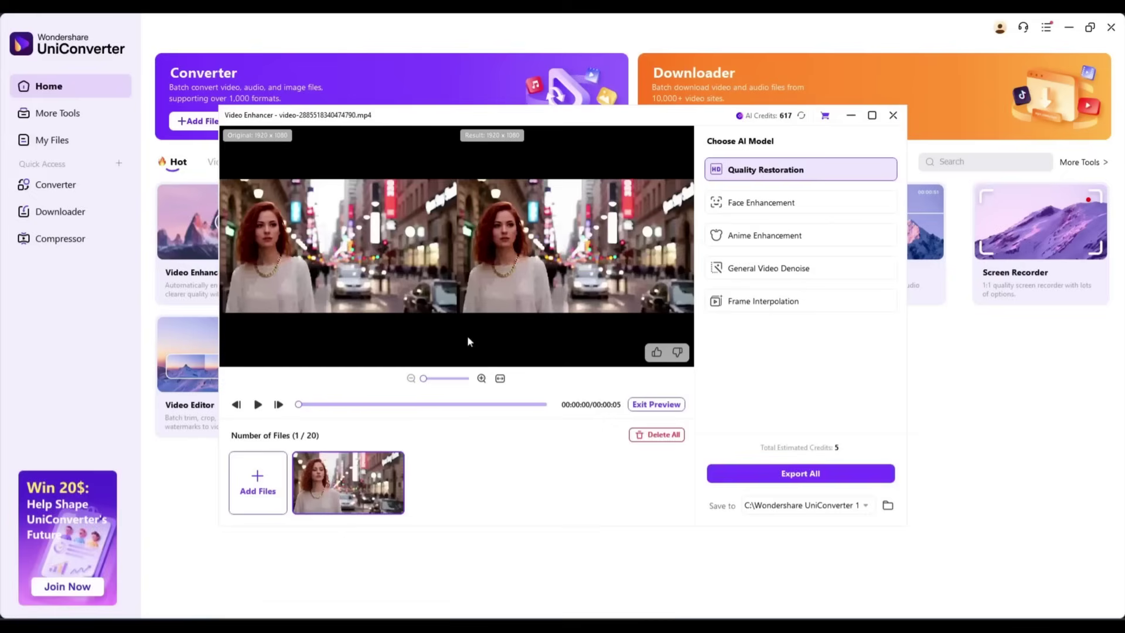
{"action": "left_click", "coordinate": [652, 405]}
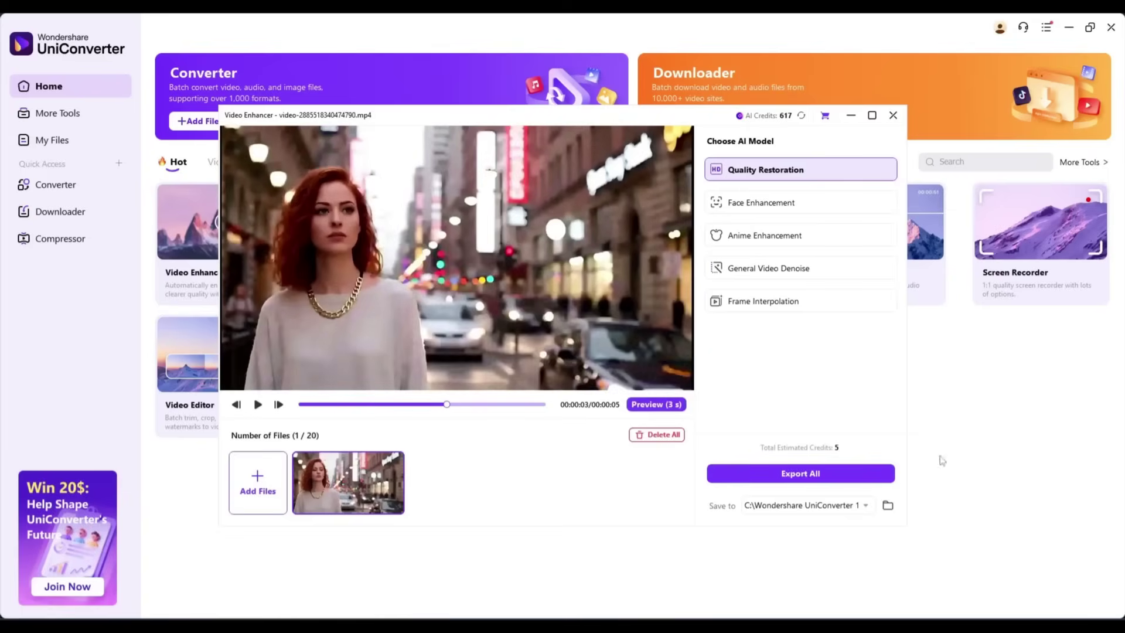
{"action": "left_click", "coordinate": [857, 471]}
{"action": "left_click", "coordinate": [671, 355]}
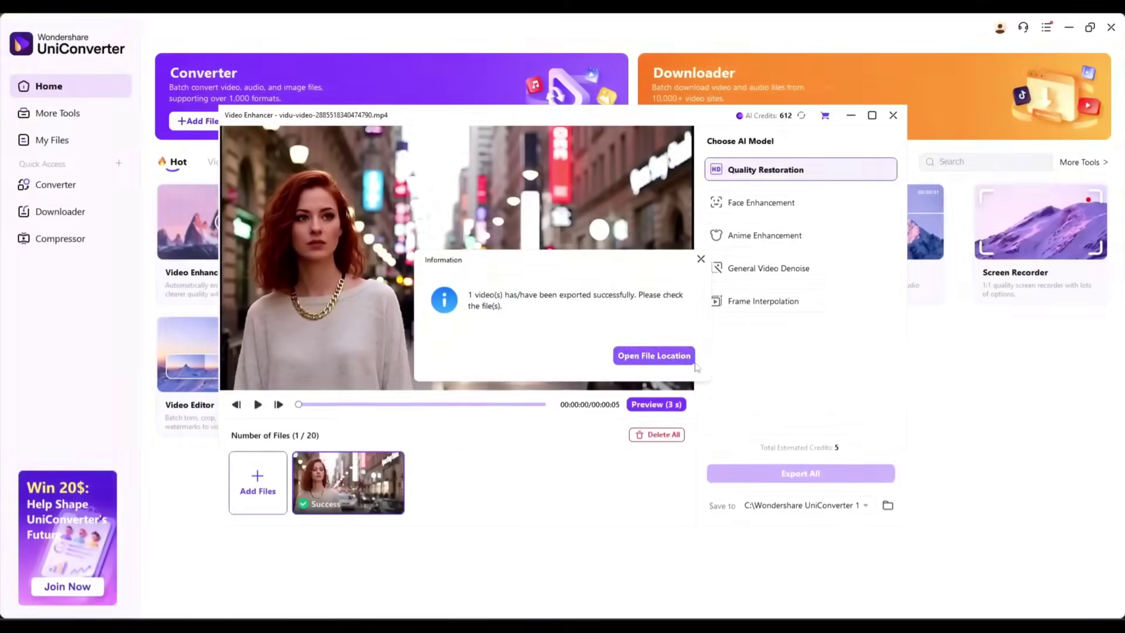
Play the restored video from its output folder and add the video back into the enhancer
{"action": "left_click", "coordinate": [698, 354]}
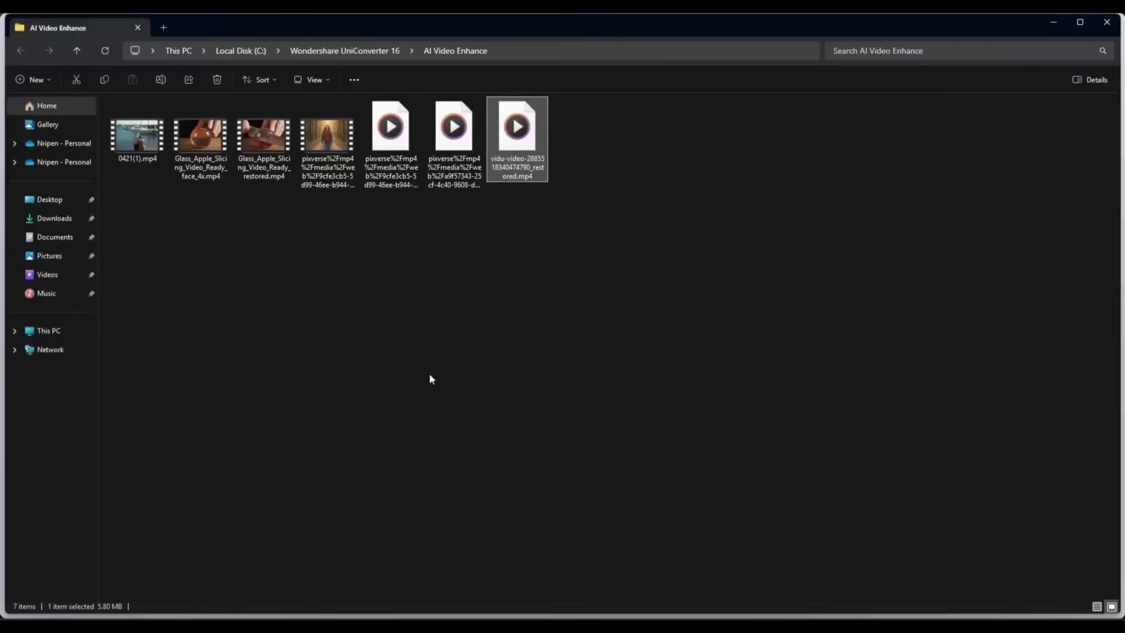
{"action": "double_click", "coordinate": [511, 133]}
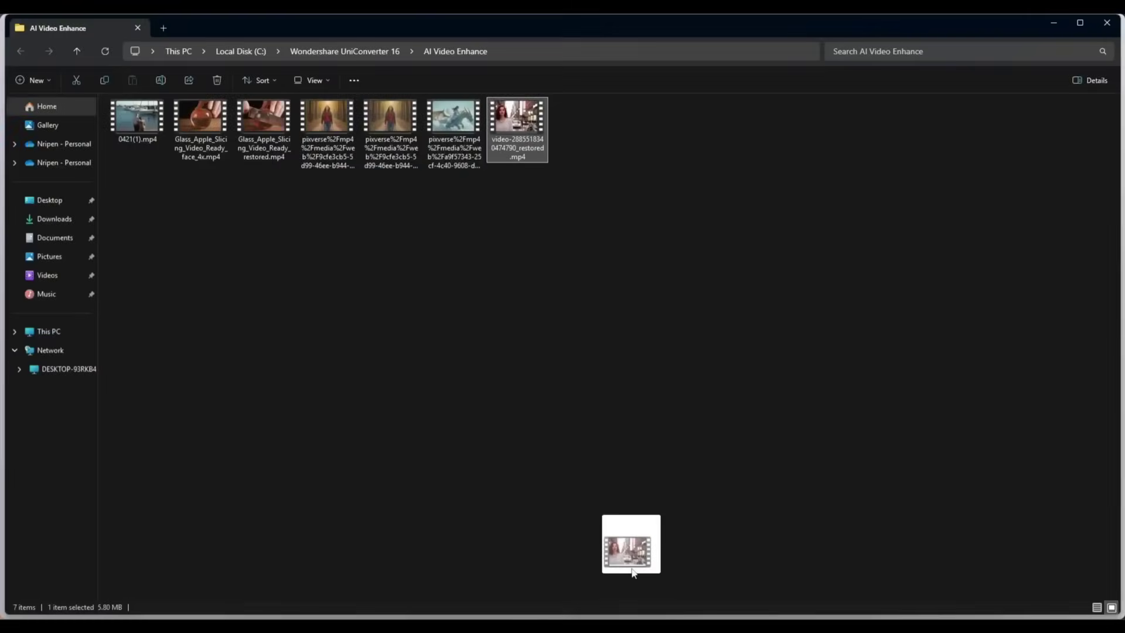
{"action": "left_click_drag", "start_coordinate": [630, 542], "coordinate": [445, 476]}
Export the clip again with Face Enhancement at 2X
{"action": "left_click", "coordinate": [762, 203]}
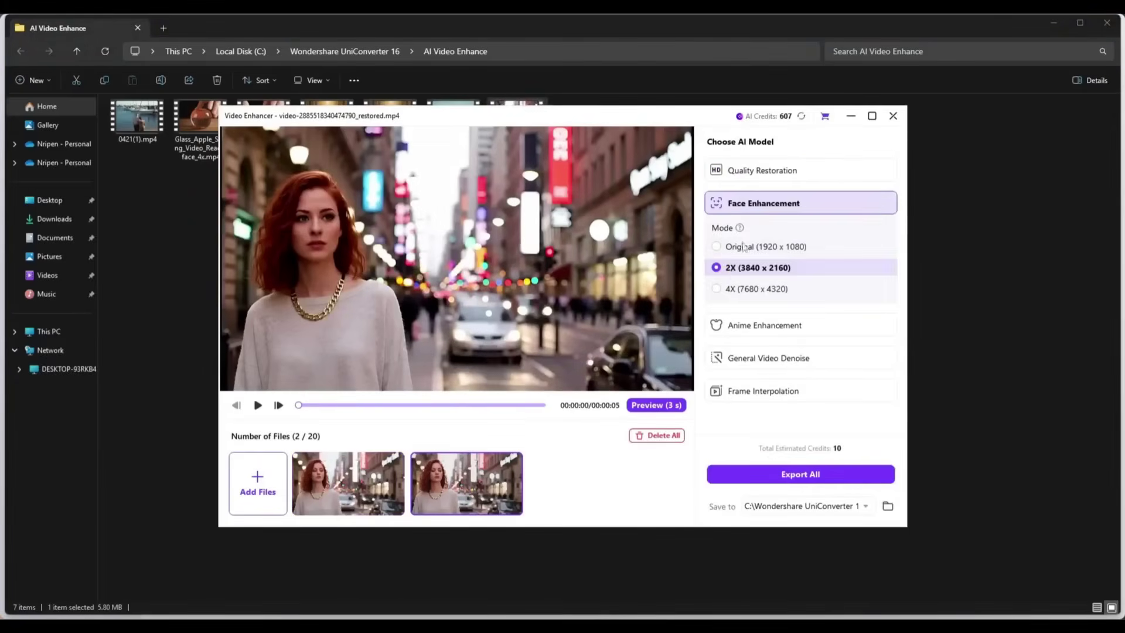
{"action": "left_click", "coordinate": [765, 472]}
{"action": "left_click", "coordinate": [656, 353]}
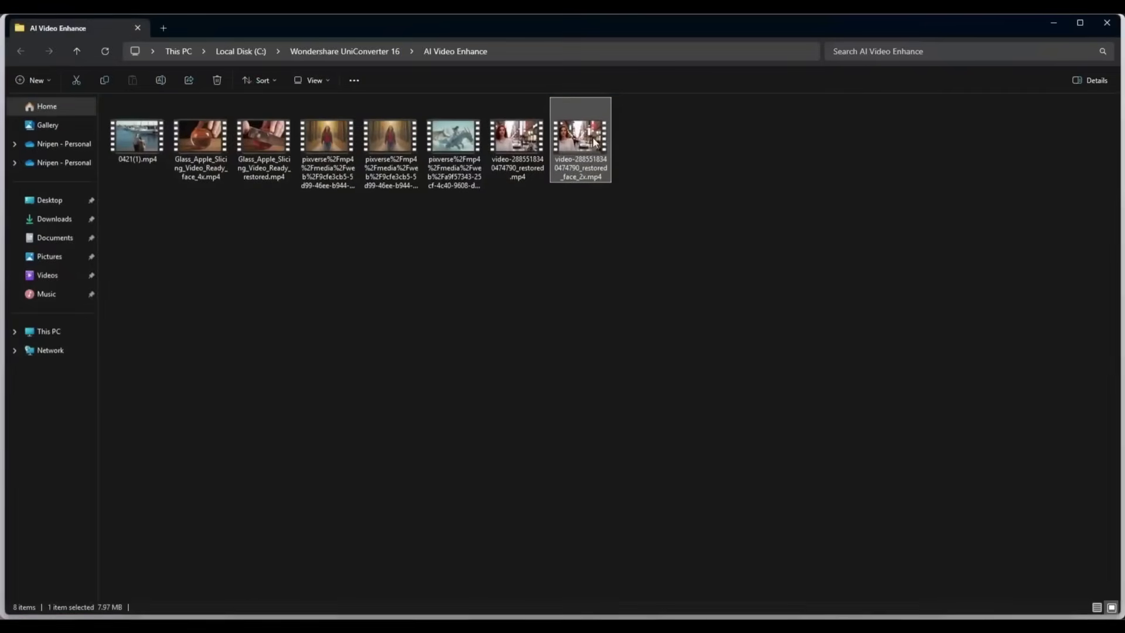
{"action": "double_click", "coordinate": [594, 141]}
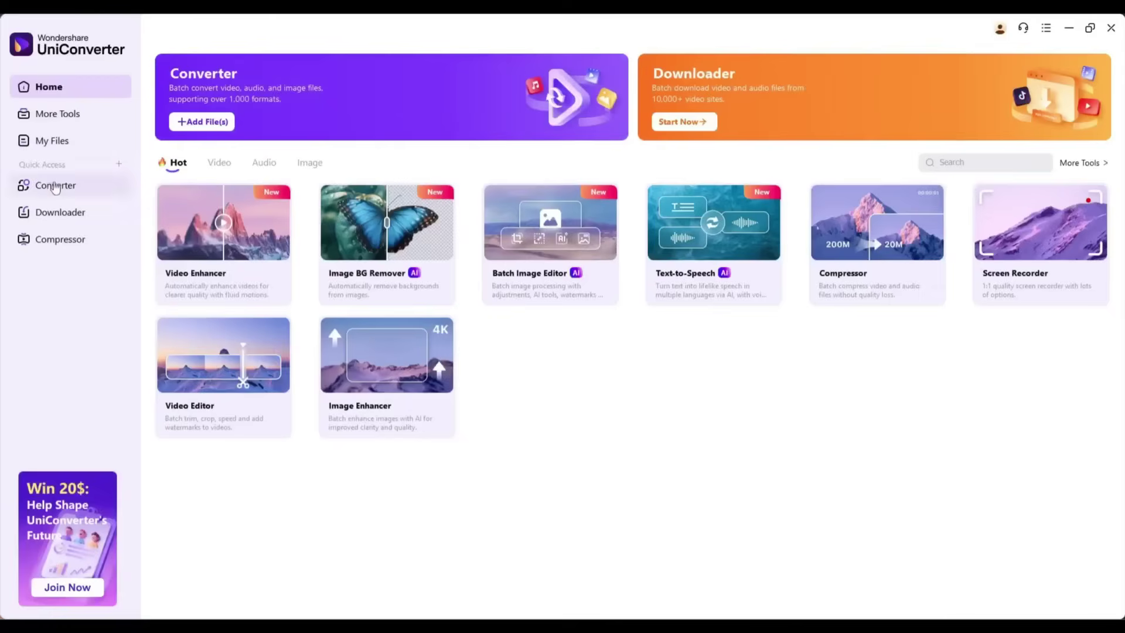
Add 0729.mov to the Converter and check its Trim and Speed editors without changes
{"action": "left_click", "coordinate": [325, 139]}
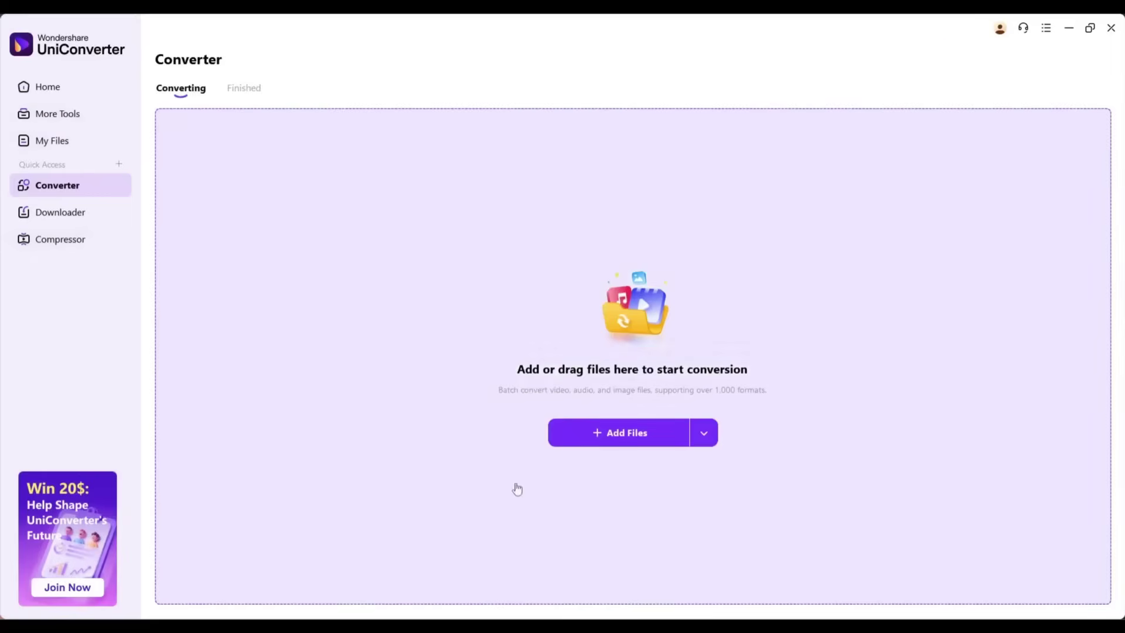
{"action": "left_click", "coordinate": [635, 432]}
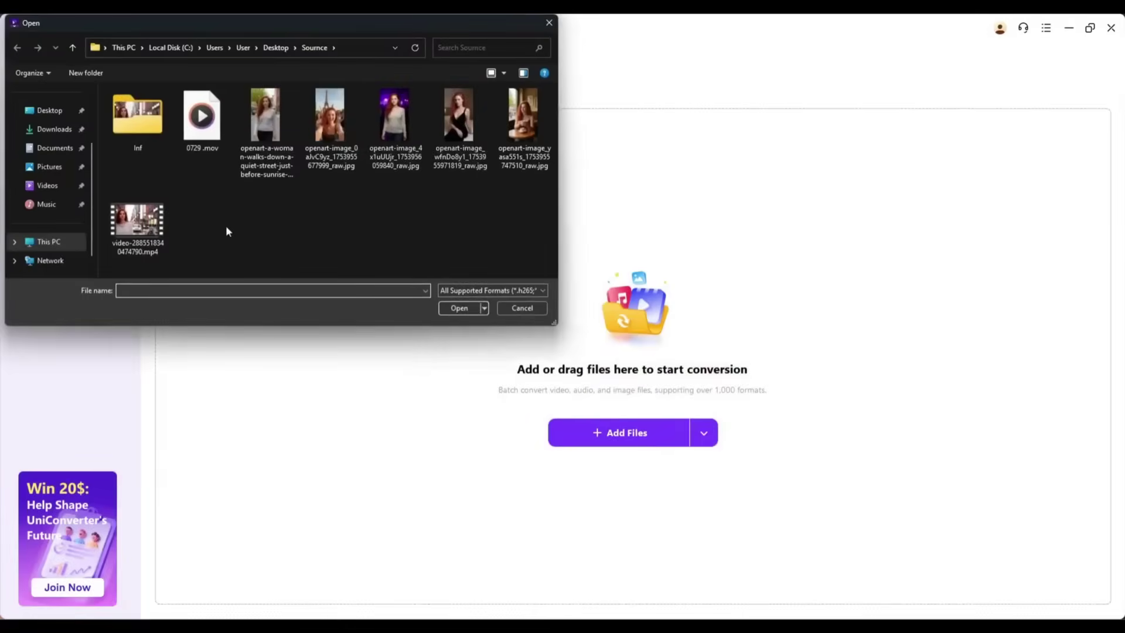
{"action": "double_click", "coordinate": [202, 117]}
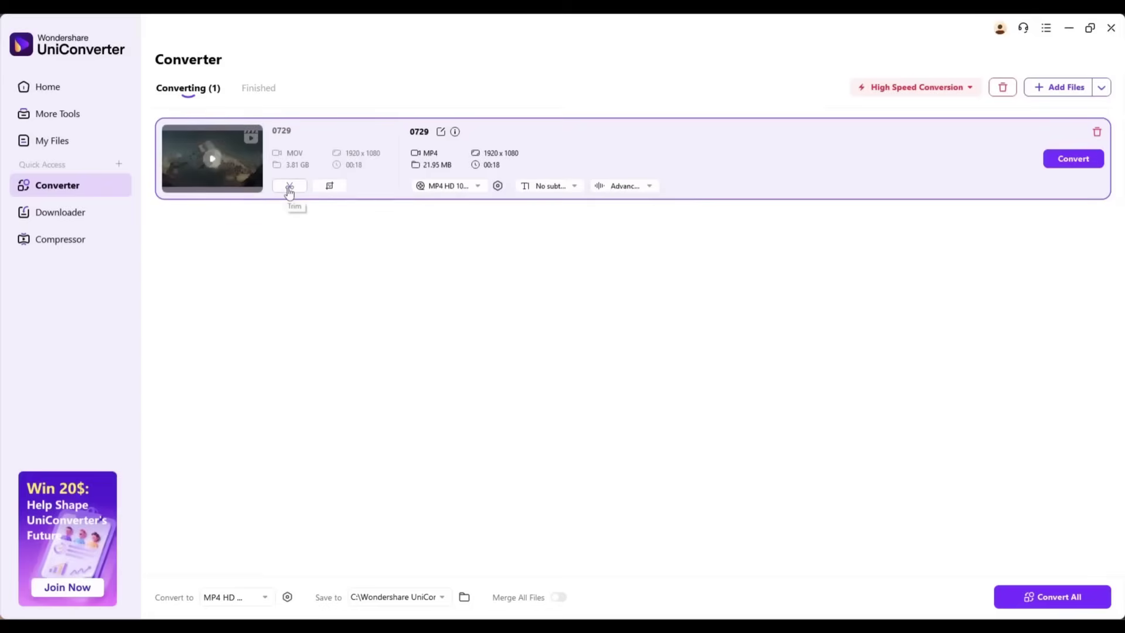
{"action": "left_click", "coordinate": [289, 187]}
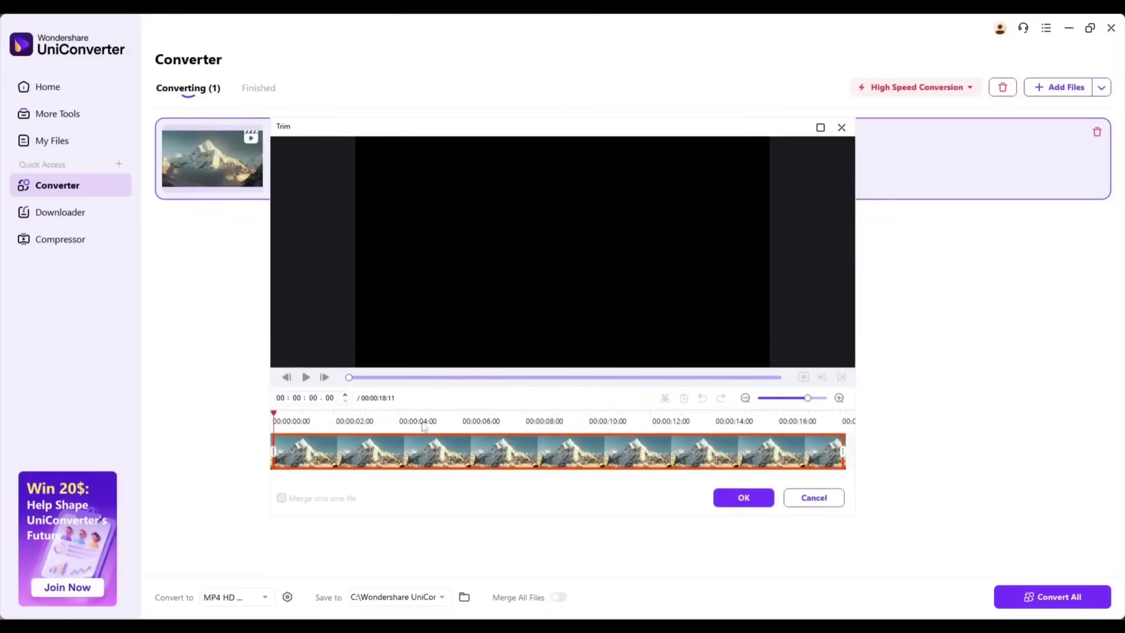
{"action": "left_click", "coordinate": [814, 498]}
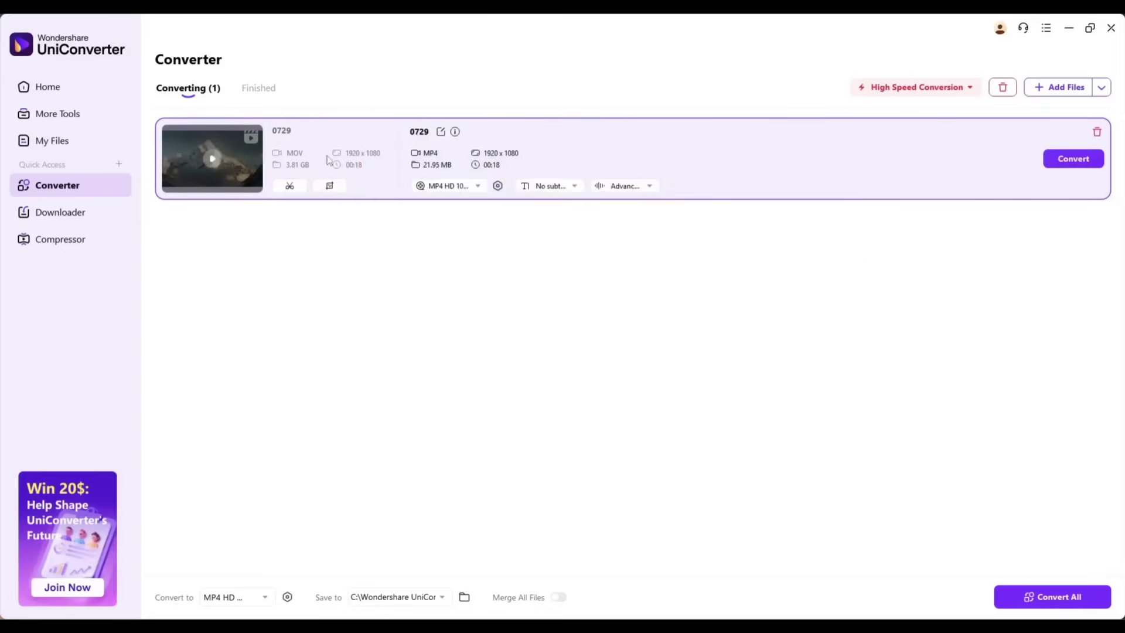
{"action": "left_click", "coordinate": [329, 186]}
{"action": "left_click", "coordinate": [525, 153]}
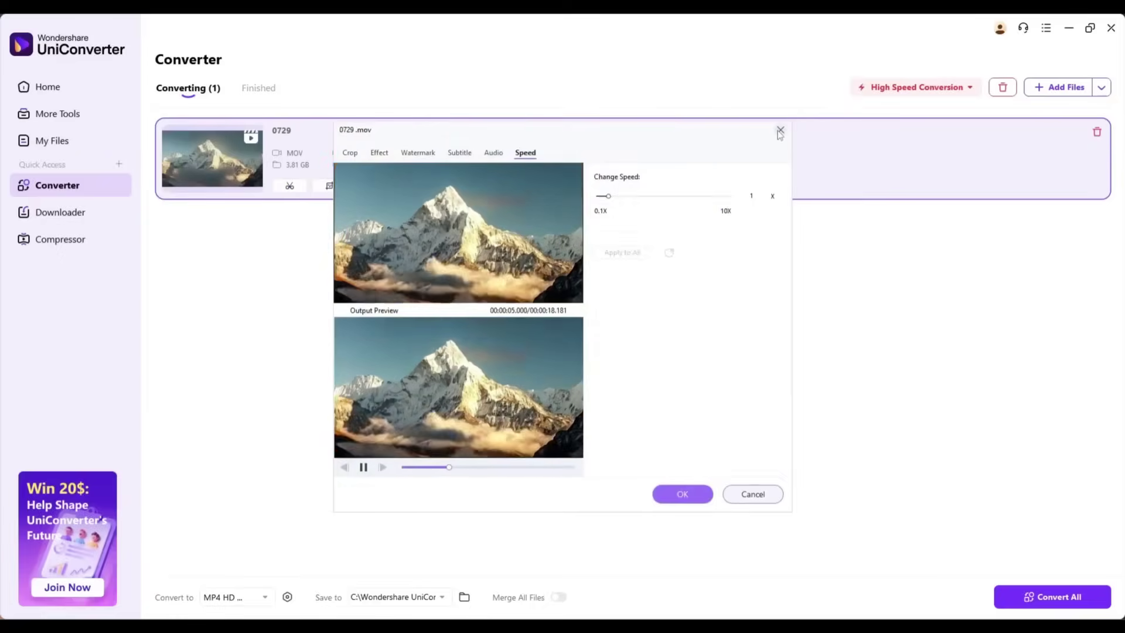
{"action": "left_click", "coordinate": [780, 131]}
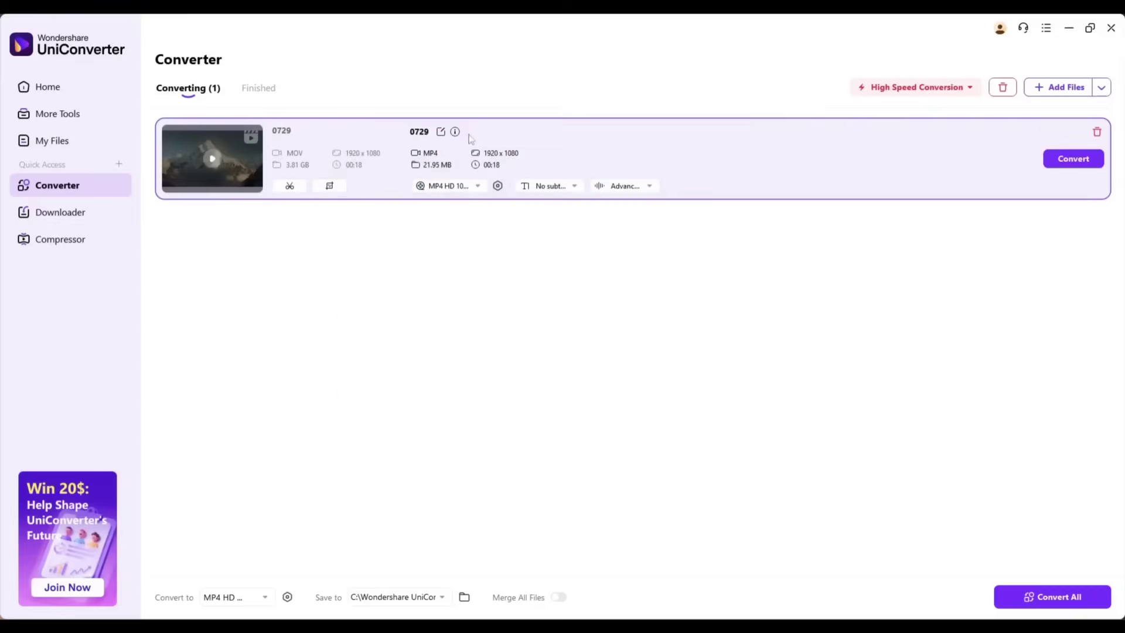
Browse Video, Audio, Device and Web Video formats, including Android, Samsung, Xiaomi and Pixel presets
{"action": "left_click", "coordinate": [244, 598]}
{"action": "left_click", "coordinate": [255, 340]}
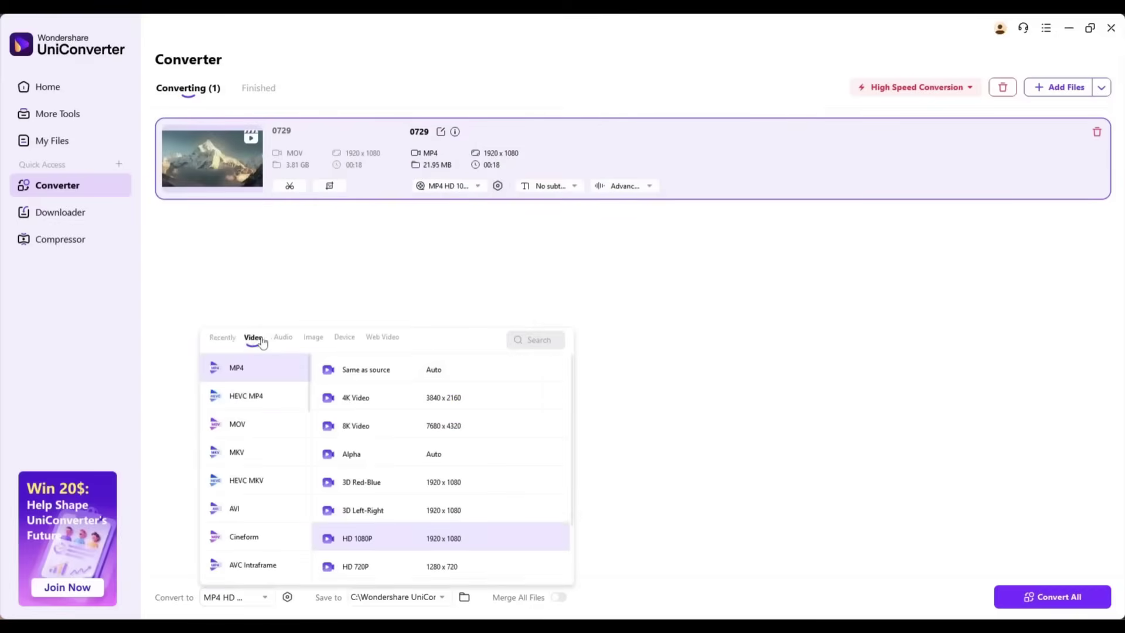
{"action": "left_click", "coordinate": [285, 341]}
{"action": "left_click", "coordinate": [343, 340]}
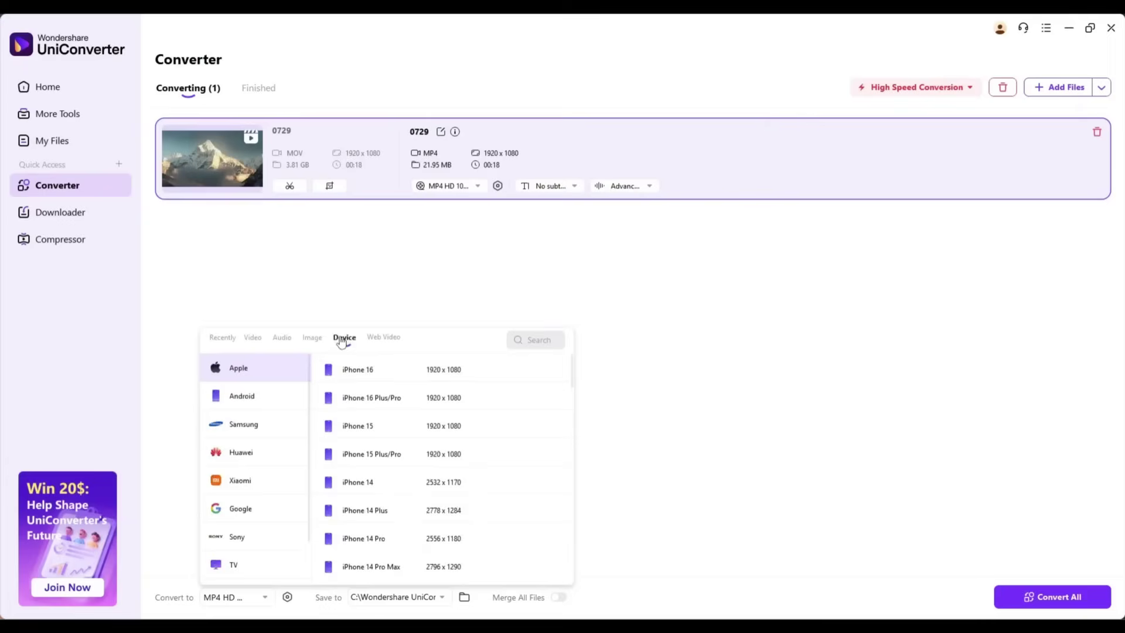
{"action": "left_click", "coordinate": [380, 340]}
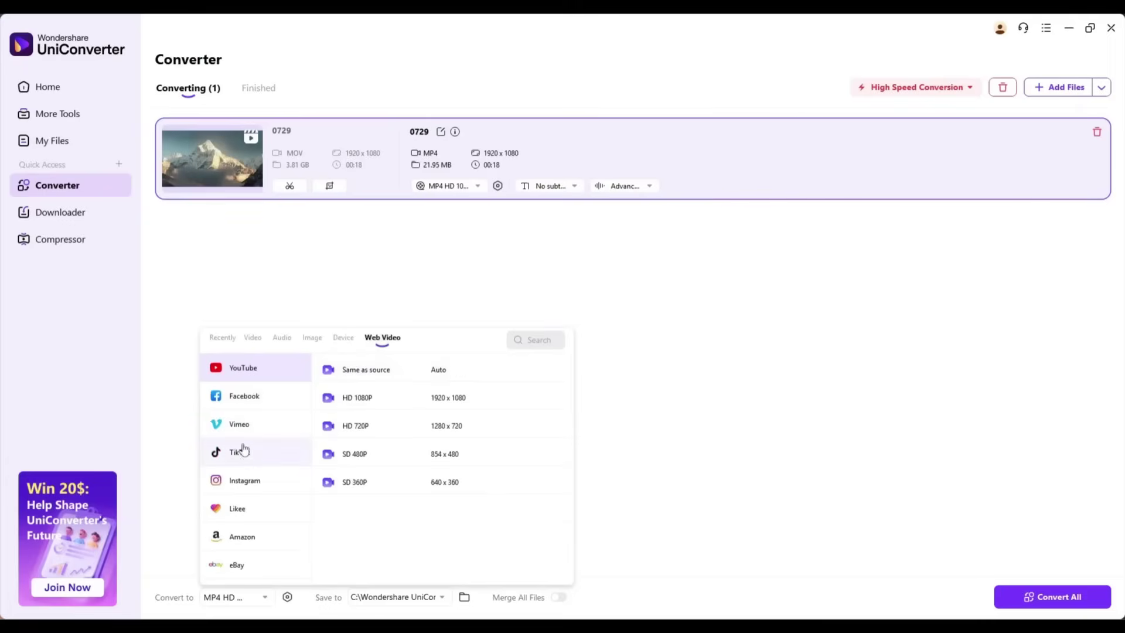
{"action": "left_click", "coordinate": [343, 338]}
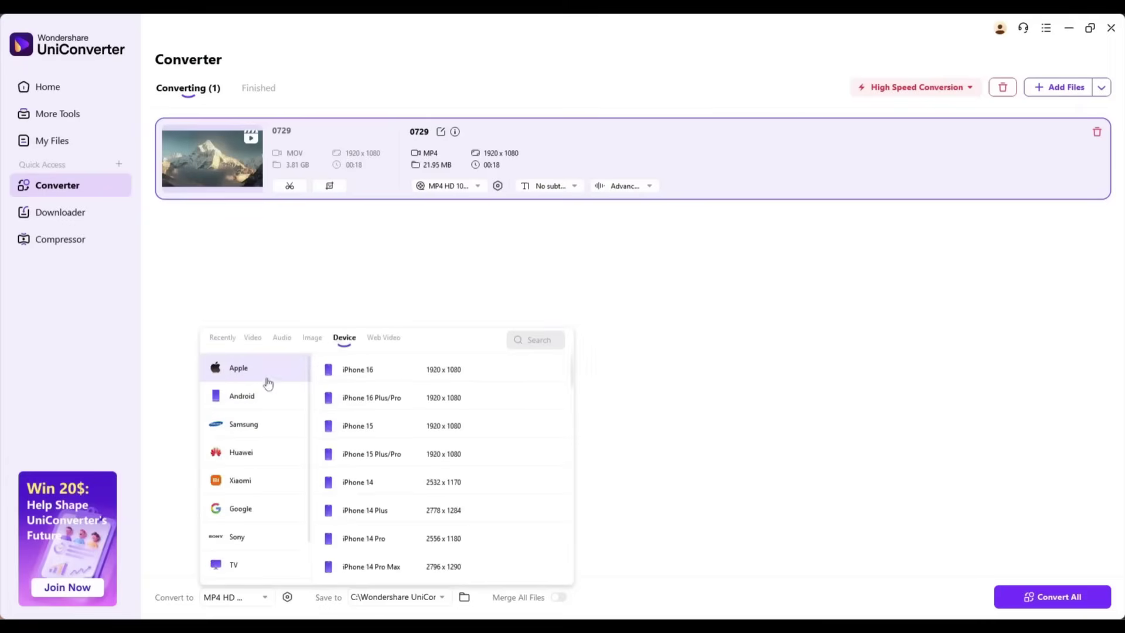
{"action": "left_click", "coordinate": [241, 394]}
{"action": "left_click", "coordinate": [243, 424]}
{"action": "left_click", "coordinate": [245, 475]}
{"action": "left_click", "coordinate": [242, 508]}
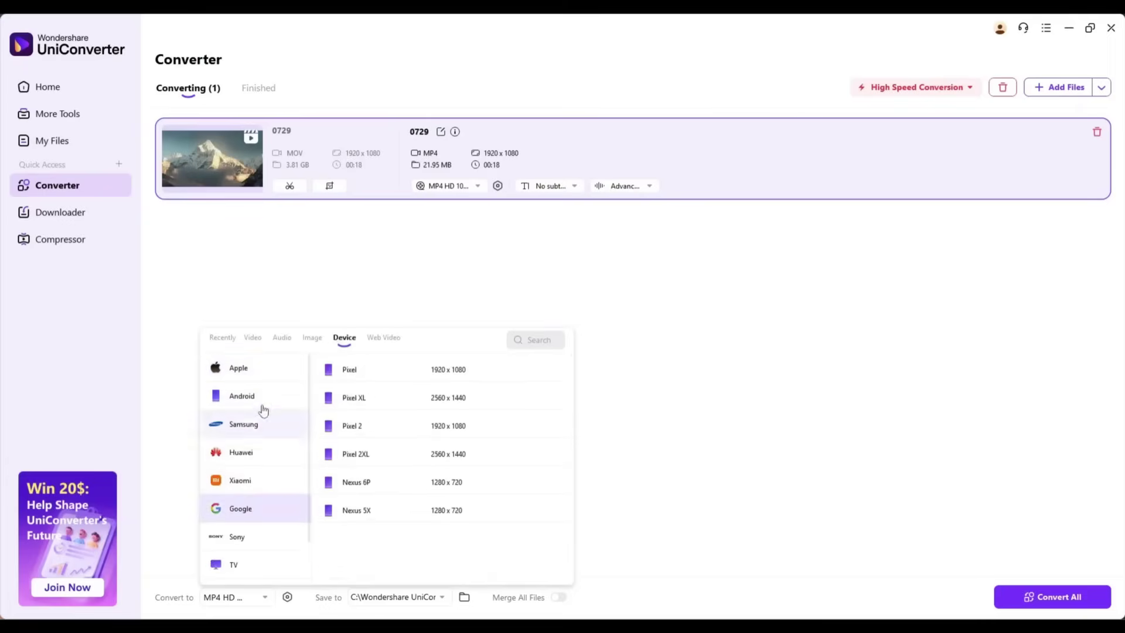
Check Image formats and ASF, DV, MPEG, WEBM presets, then set output to MP4 HD 1080P
{"action": "left_click", "coordinate": [311, 340]}
{"action": "left_click", "coordinate": [253, 346]}
{"action": "scroll", "coordinate": [251, 434], "scroll_direction": "down", "scroll_amount": 5}
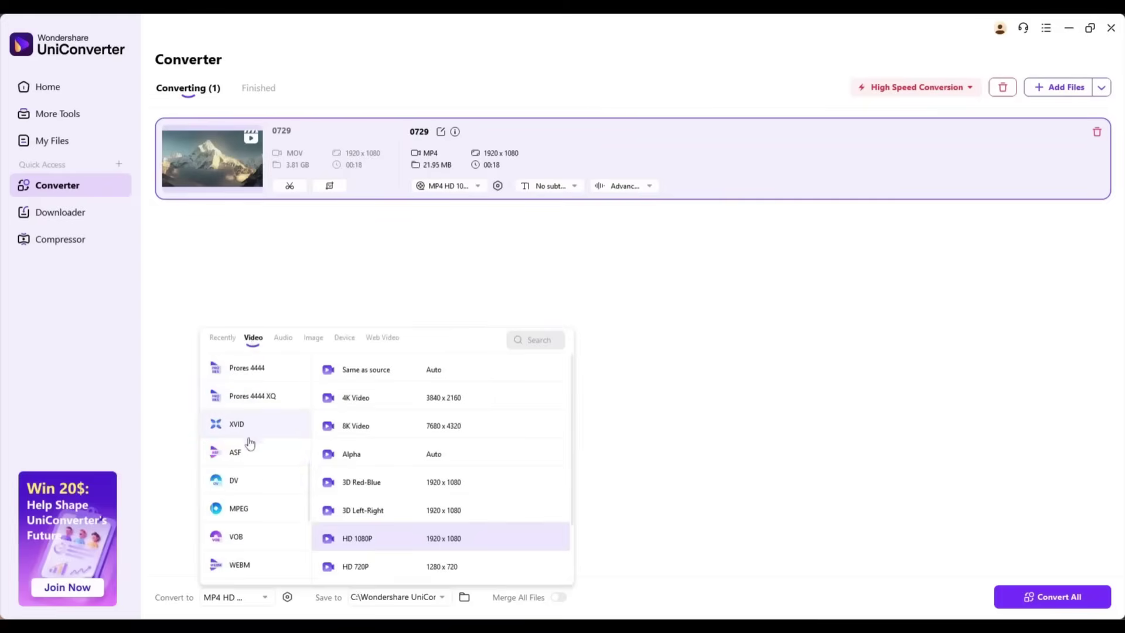
{"action": "left_click", "coordinate": [244, 460]}
{"action": "left_click", "coordinate": [241, 482]}
{"action": "left_click", "coordinate": [241, 508]}
{"action": "left_click", "coordinate": [243, 564]}
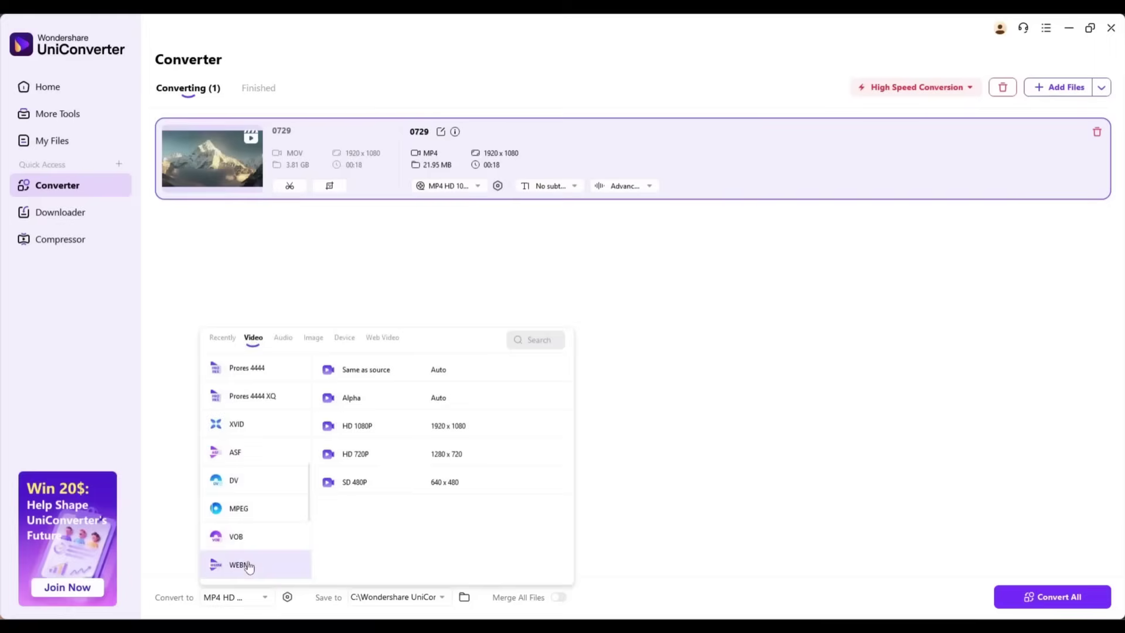
{"action": "scroll", "coordinate": [258, 508], "scroll_direction": "up", "scroll_amount": 5}
{"action": "left_click", "coordinate": [246, 369]}
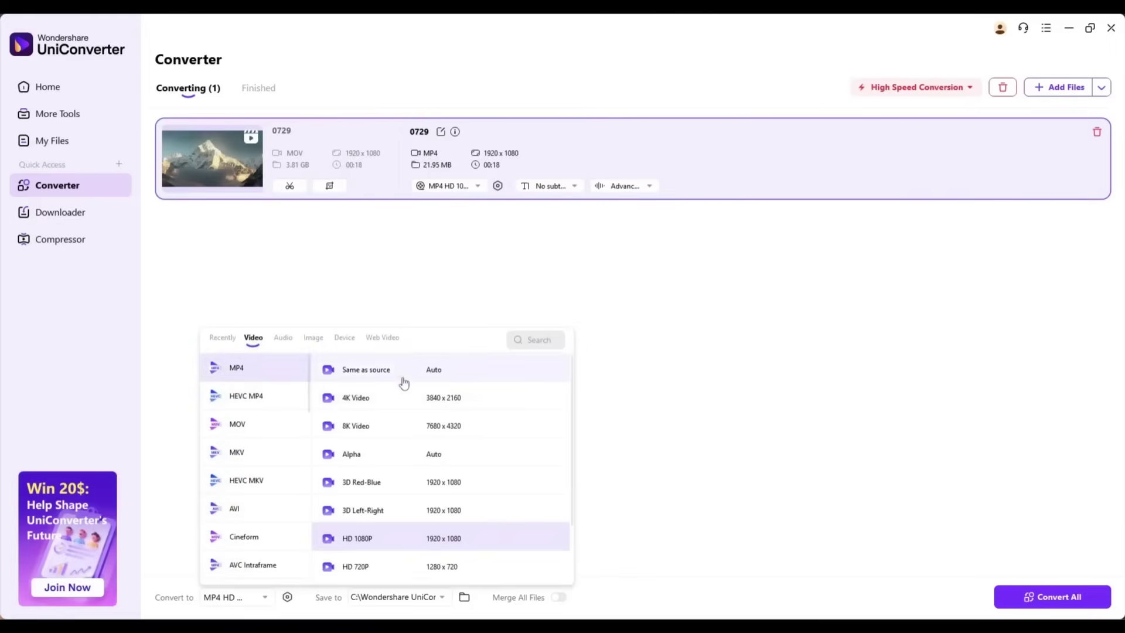
{"action": "left_click", "coordinate": [373, 549]}
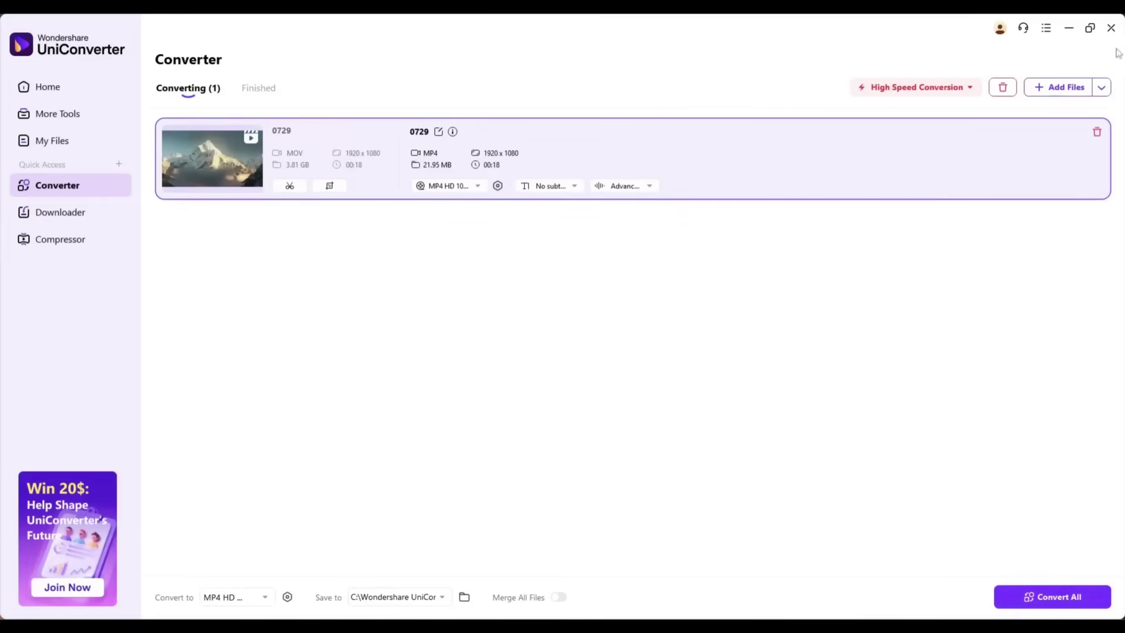
Add the six vidu videos from the Inf folder and convert all clips
{"action": "left_click", "coordinate": [1067, 88]}
{"action": "double_click", "coordinate": [138, 120]}
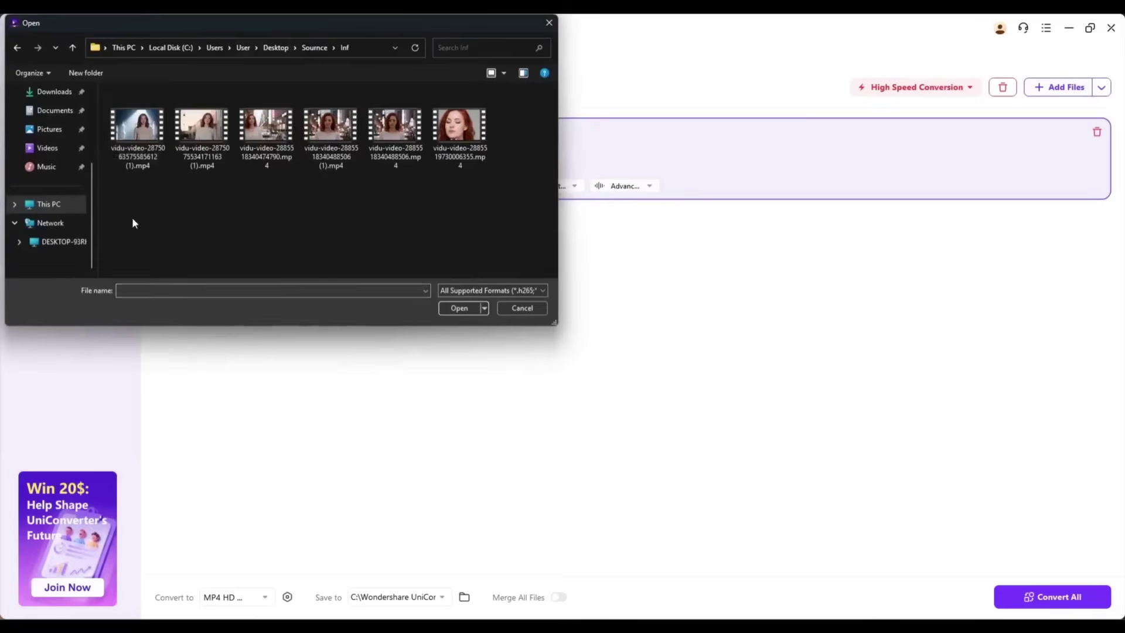
{"action": "left_click_drag", "start_coordinate": [133, 221], "coordinate": [487, 146]}
{"action": "left_click", "coordinate": [459, 308]}
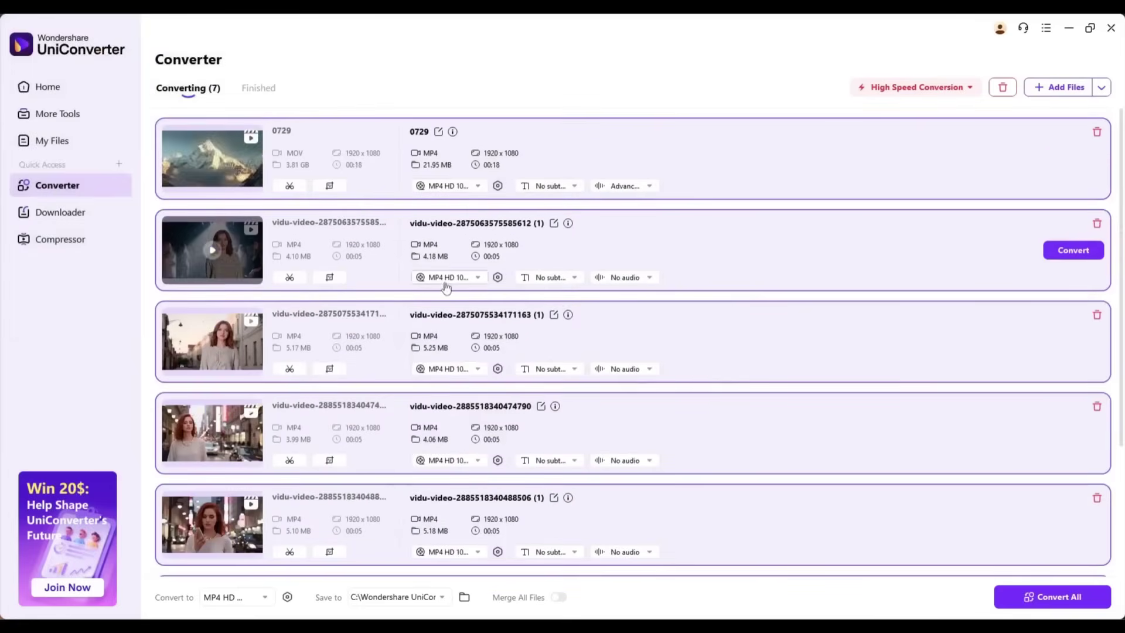
{"action": "left_click", "coordinate": [1049, 596]}
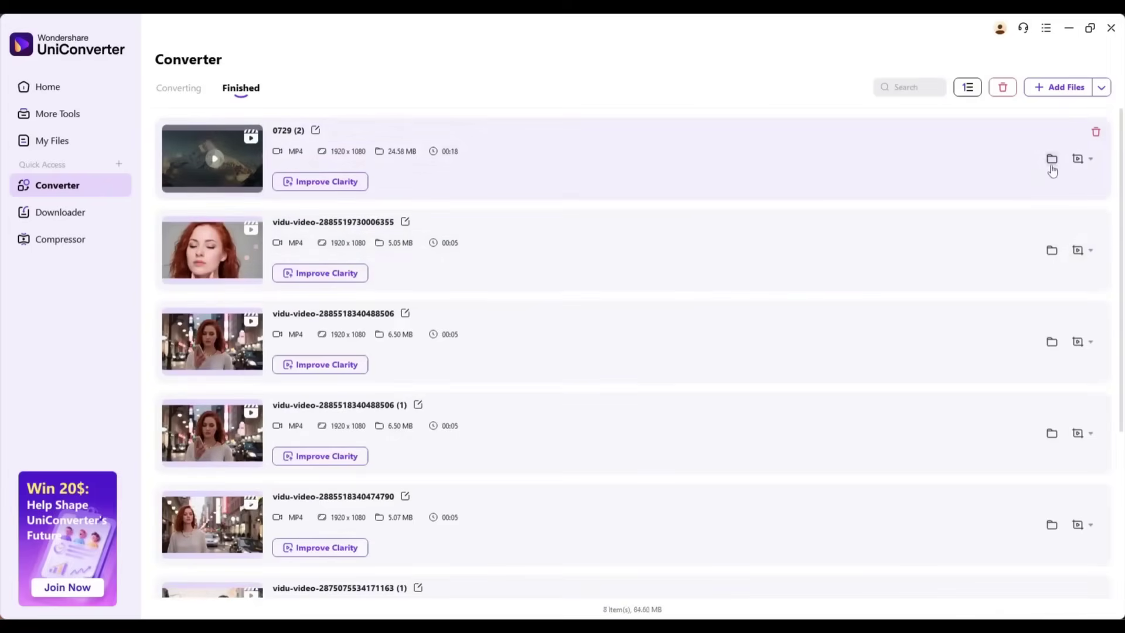
Open the converted files' output folder and select, then deselect, the videos there
{"action": "left_click", "coordinate": [1052, 167]}
{"action": "left_click_drag", "start_coordinate": [252, 273], "coordinate": [786, 110]}
{"action": "left_click_drag", "start_coordinate": [208, 204], "coordinate": [713, 141]}
{"action": "left_click", "coordinate": [674, 234]}
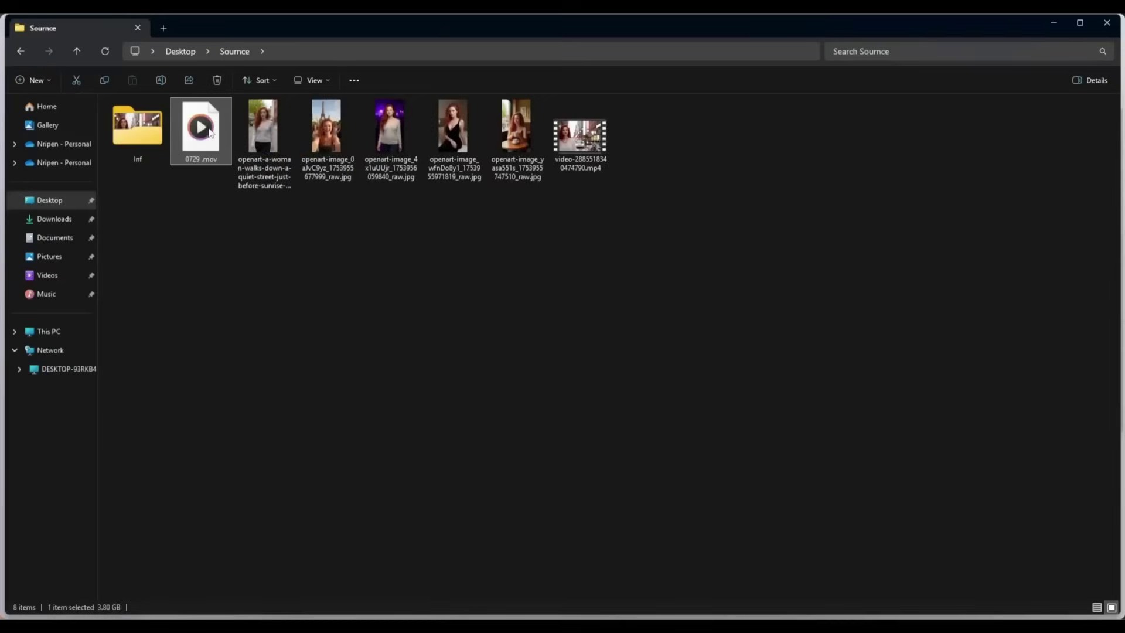
Inspect 0729.mov's Properties details: 18 seconds, 1920 x 1080, 59.94 fps
{"action": "right_click", "coordinate": [213, 143]}
{"action": "left_click", "coordinate": [268, 219]}
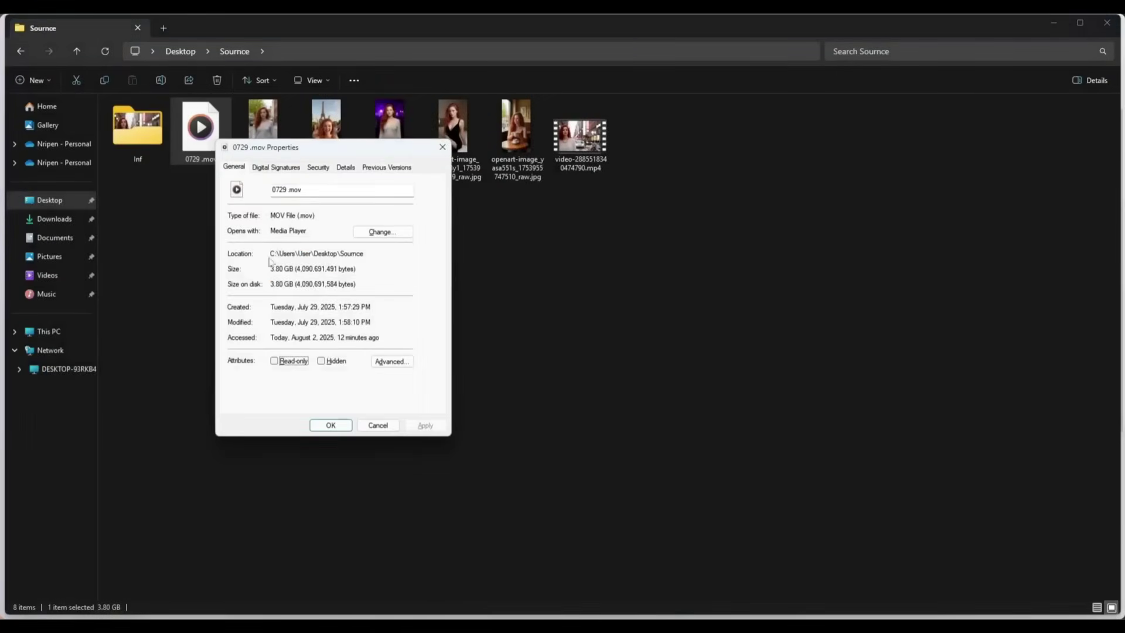
{"action": "left_click", "coordinate": [346, 168]}
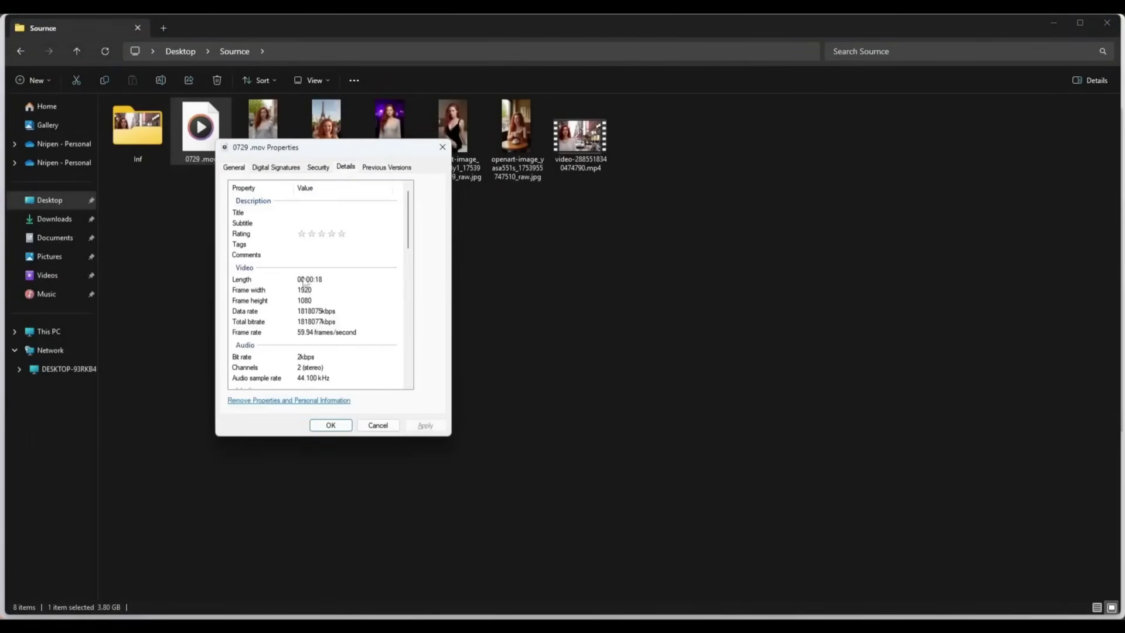
{"action": "left_click", "coordinate": [241, 171]}
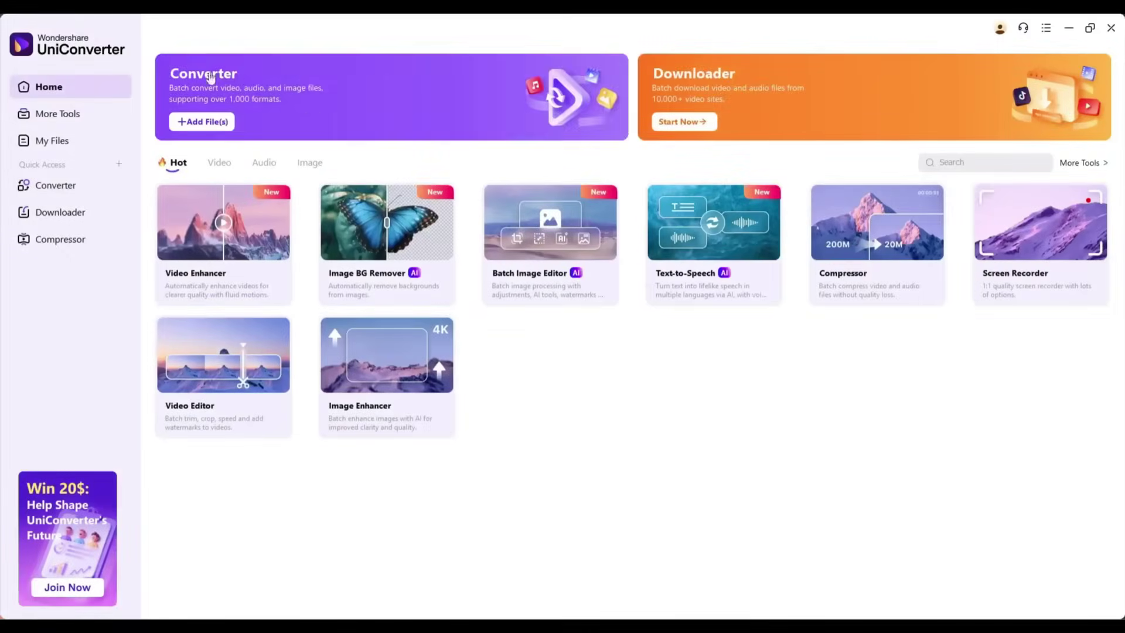
Load the 3.81 GB 0729.mov into Compressor and bring up its Compression Settings
{"action": "left_click", "coordinate": [61, 240]}
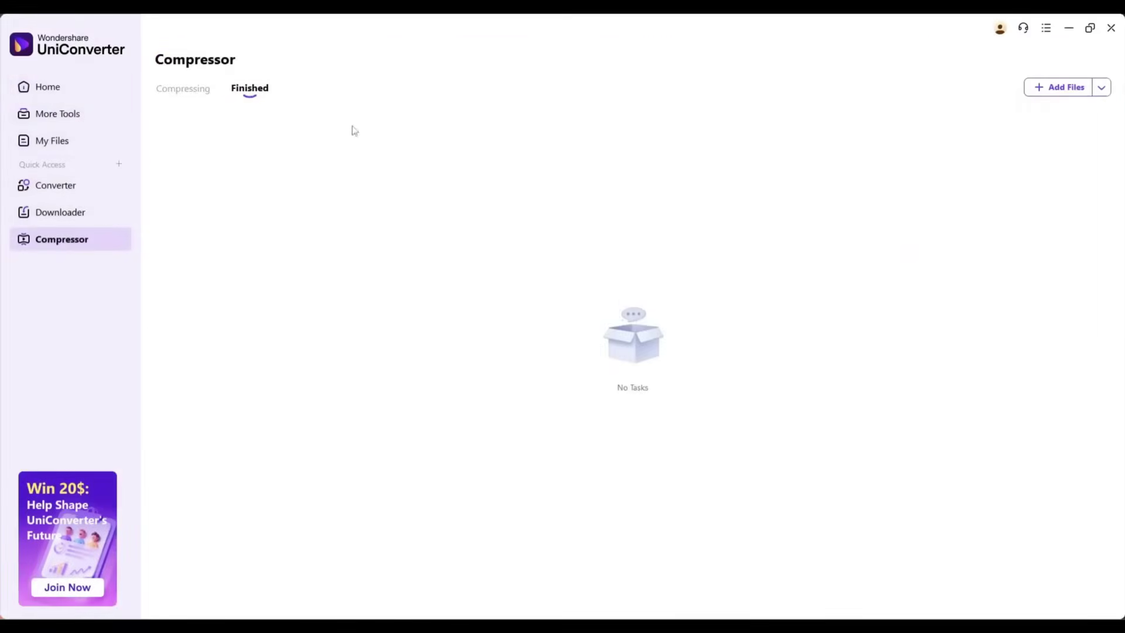
{"action": "left_click", "coordinate": [184, 89]}
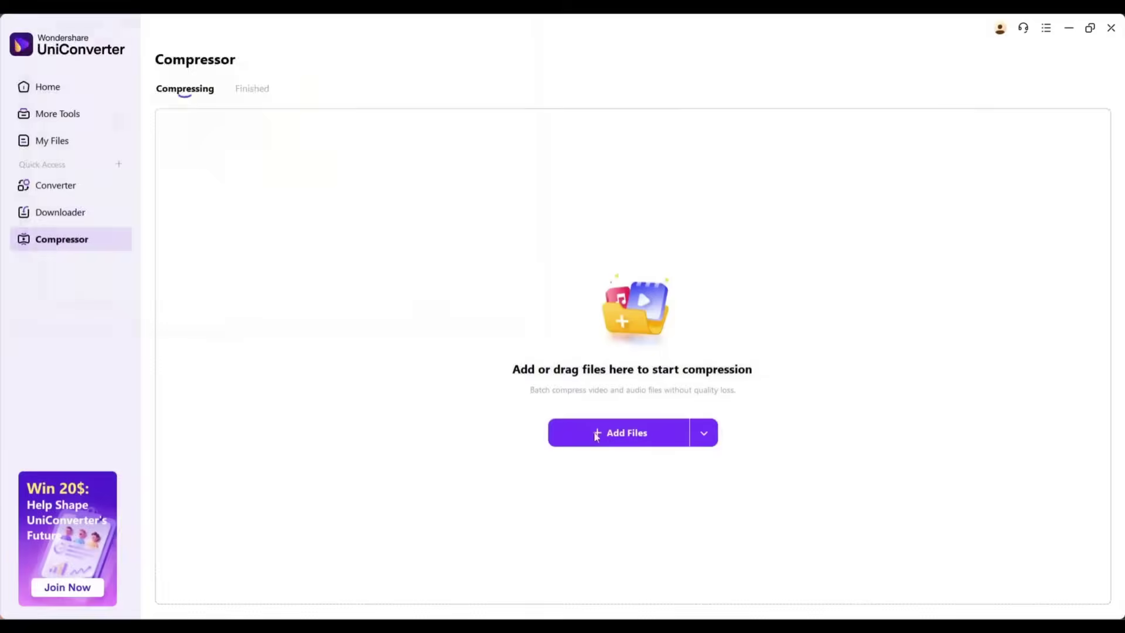
{"action": "left_click", "coordinate": [595, 433]}
{"action": "left_click", "coordinate": [197, 128]}
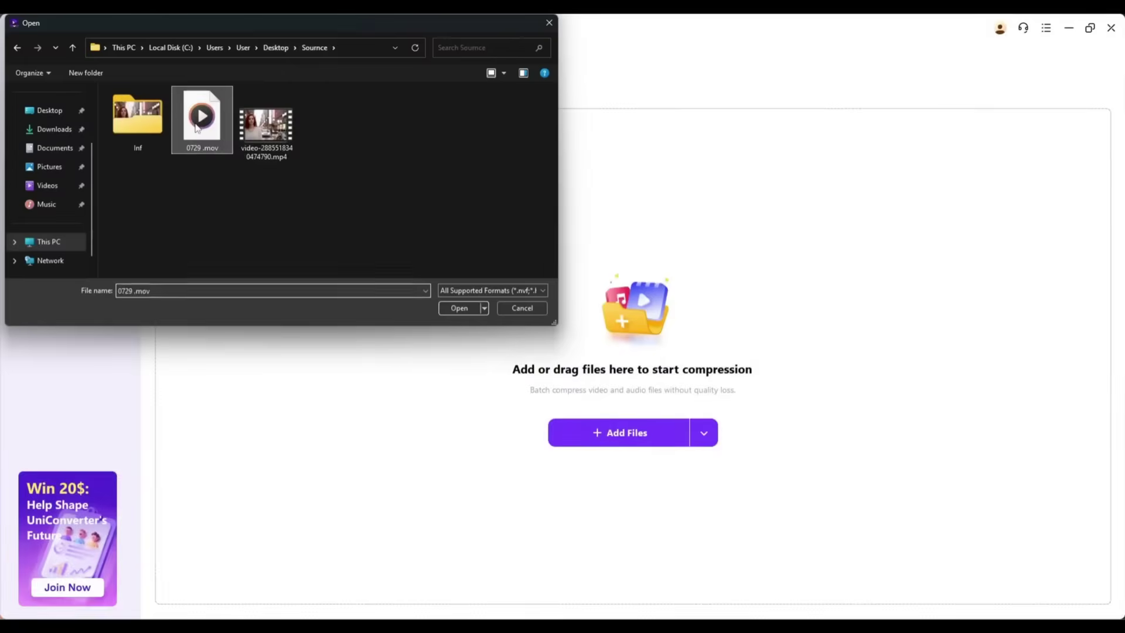
{"action": "double_click", "coordinate": [205, 134]}
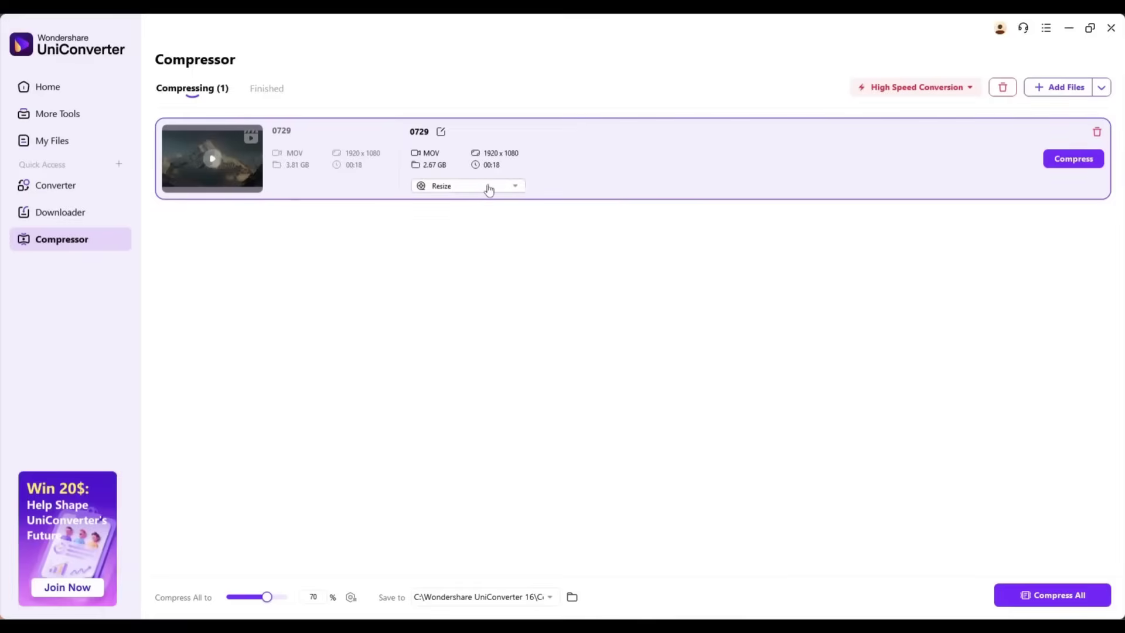
{"action": "left_click", "coordinate": [462, 186]}
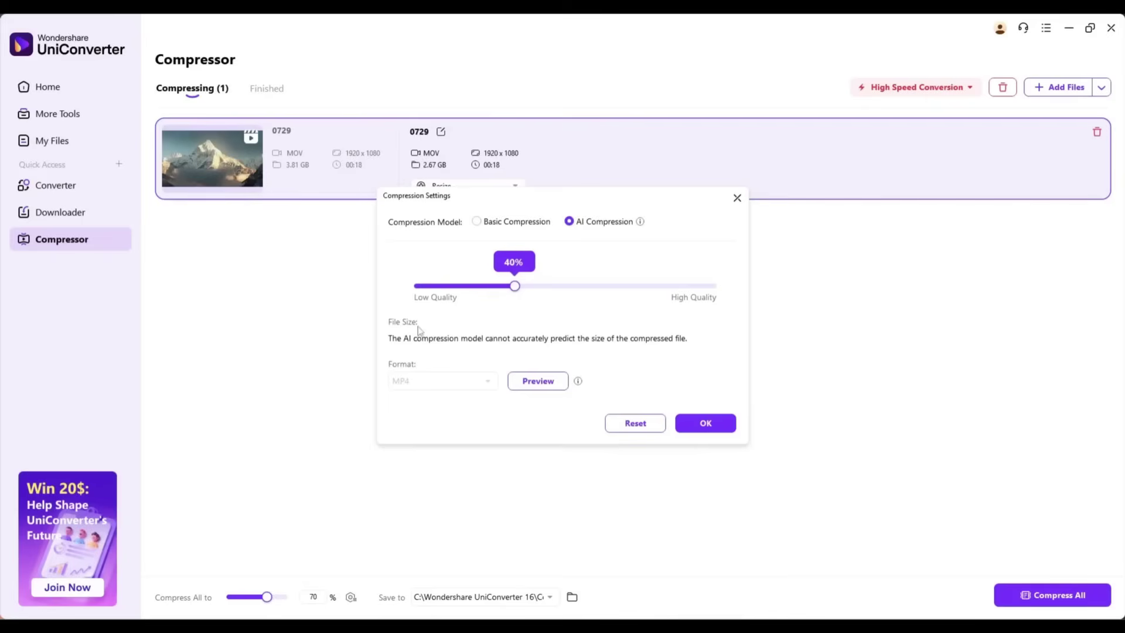
Preview the AI-compressed 0729 result, then confirm the compression settings to start compressing
{"action": "left_click", "coordinate": [556, 391]}
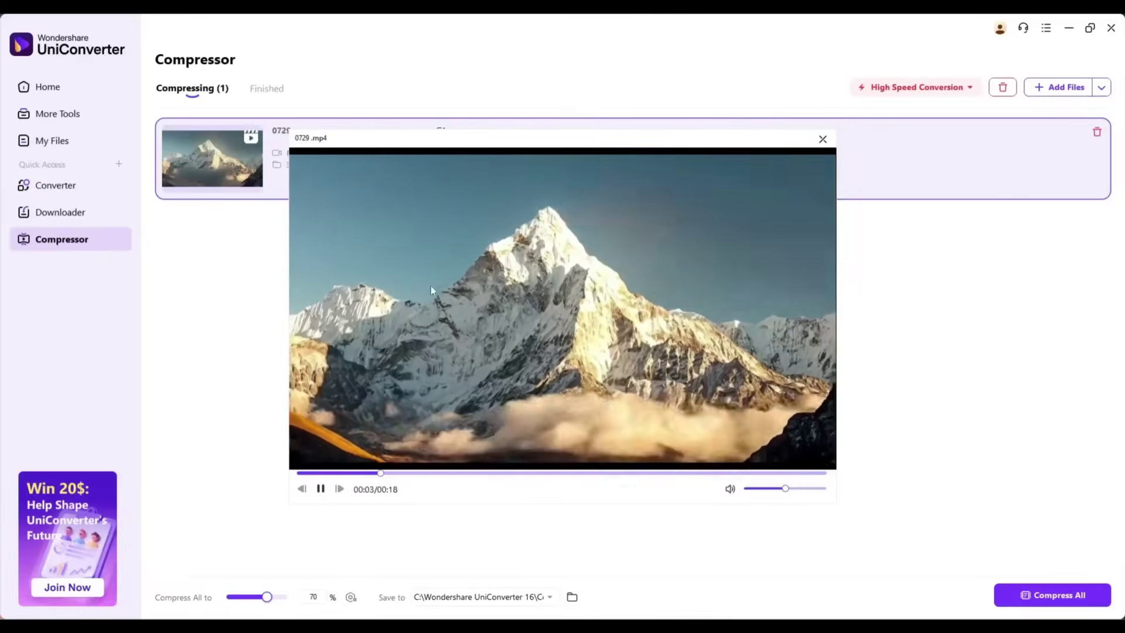
{"action": "left_click", "coordinate": [823, 140]}
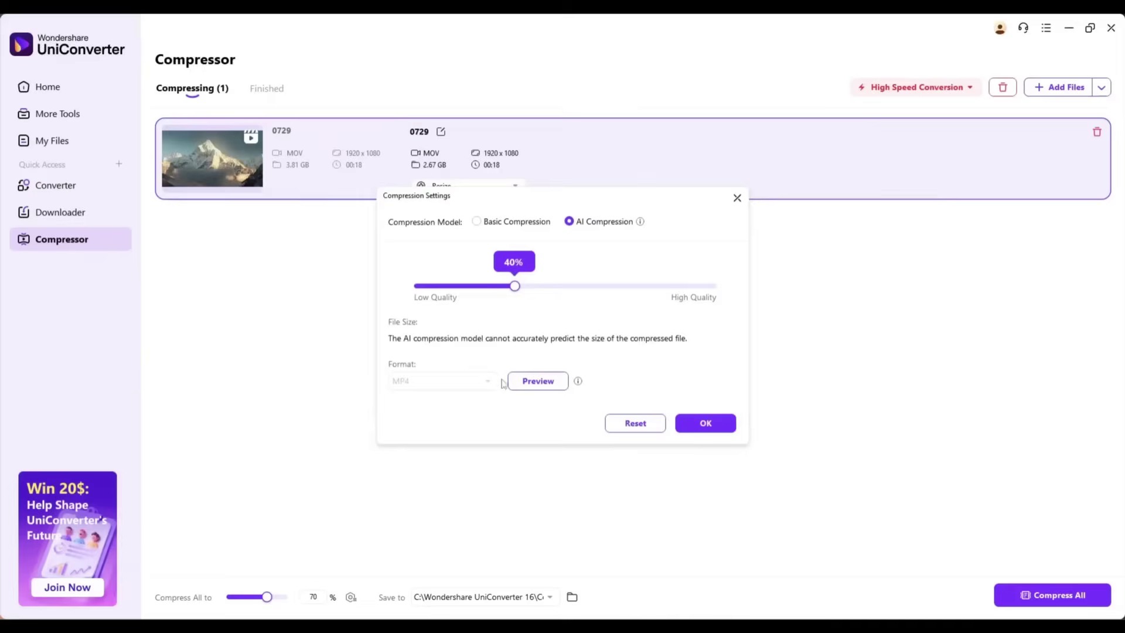
{"action": "left_click", "coordinate": [707, 425]}
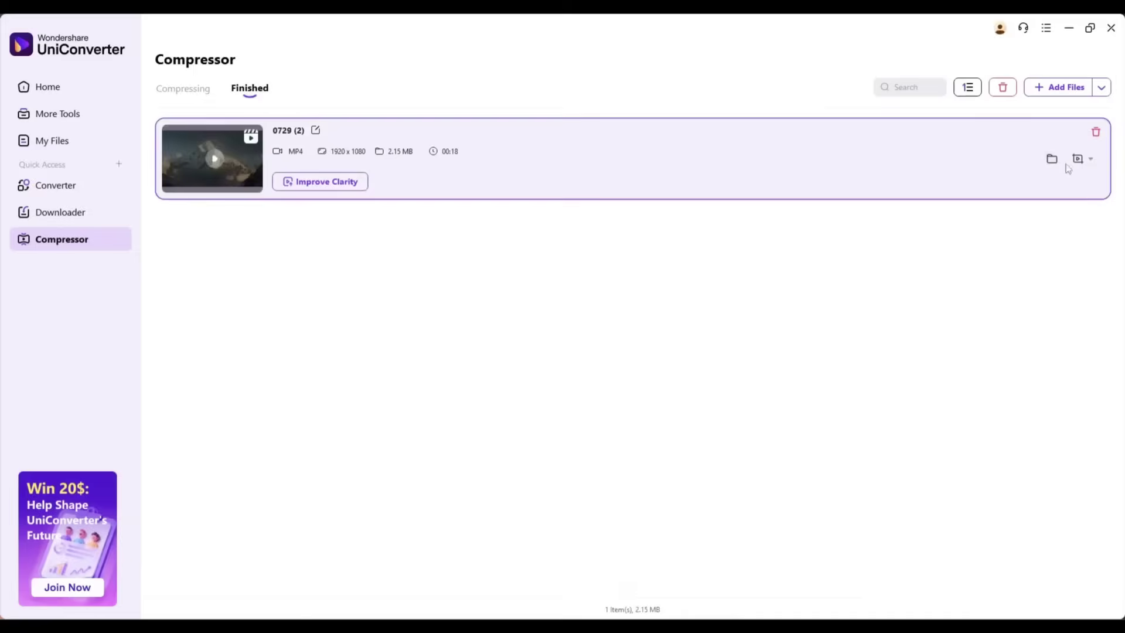
Open the output folder and play the compressed 0729 MP4
{"action": "left_click", "coordinate": [1053, 159]}
{"action": "double_click", "coordinate": [136, 121]}
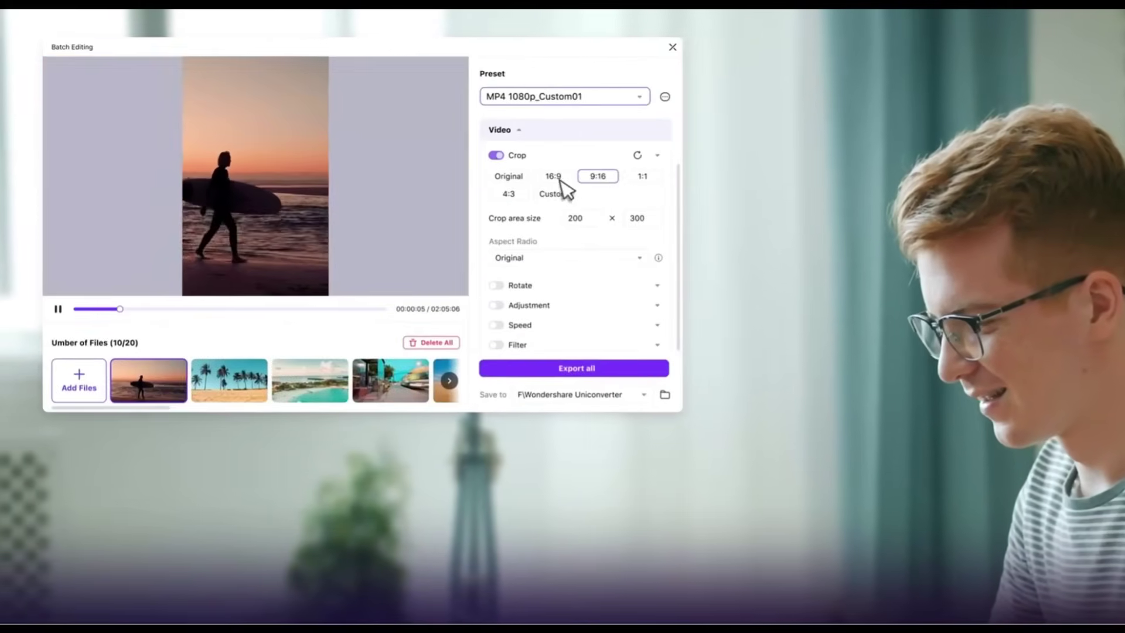
Load all six vidu videos from the Inf folder into Video Enhancer
{"action": "left_click", "coordinate": [553, 176]}
{"action": "scroll", "coordinate": [510, 179], "scroll_direction": "down", "scroll_amount": 3}
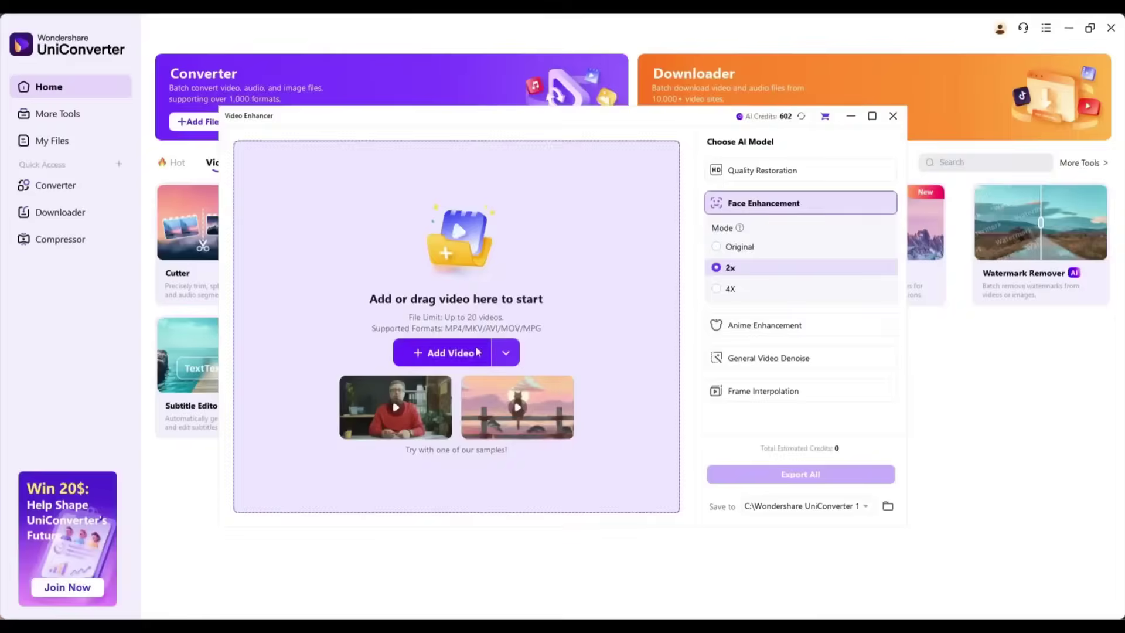
{"action": "left_click", "coordinate": [476, 353]}
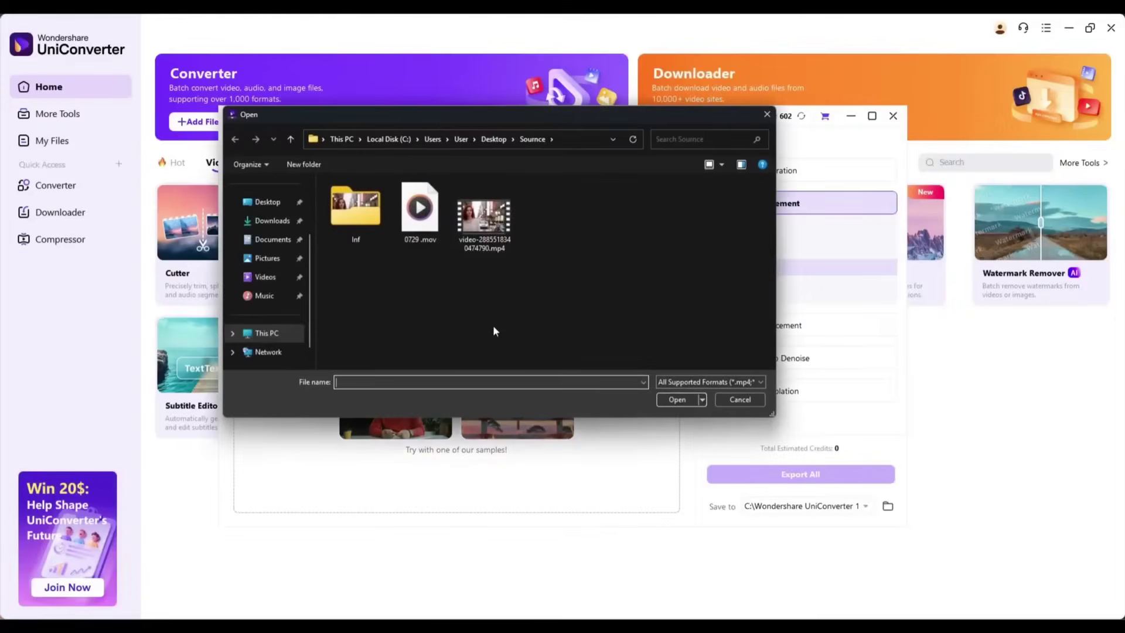
{"action": "double_click", "coordinate": [356, 209]}
{"action": "left_click_drag", "start_coordinate": [341, 275], "coordinate": [709, 200]}
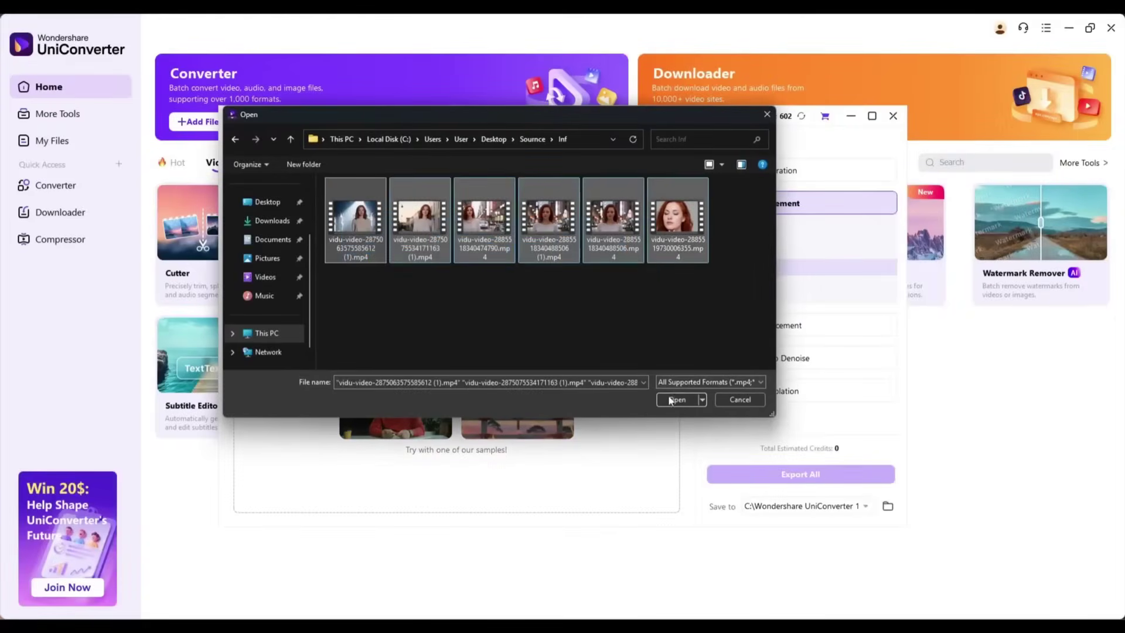
{"action": "left_click", "coordinate": [676, 400]}
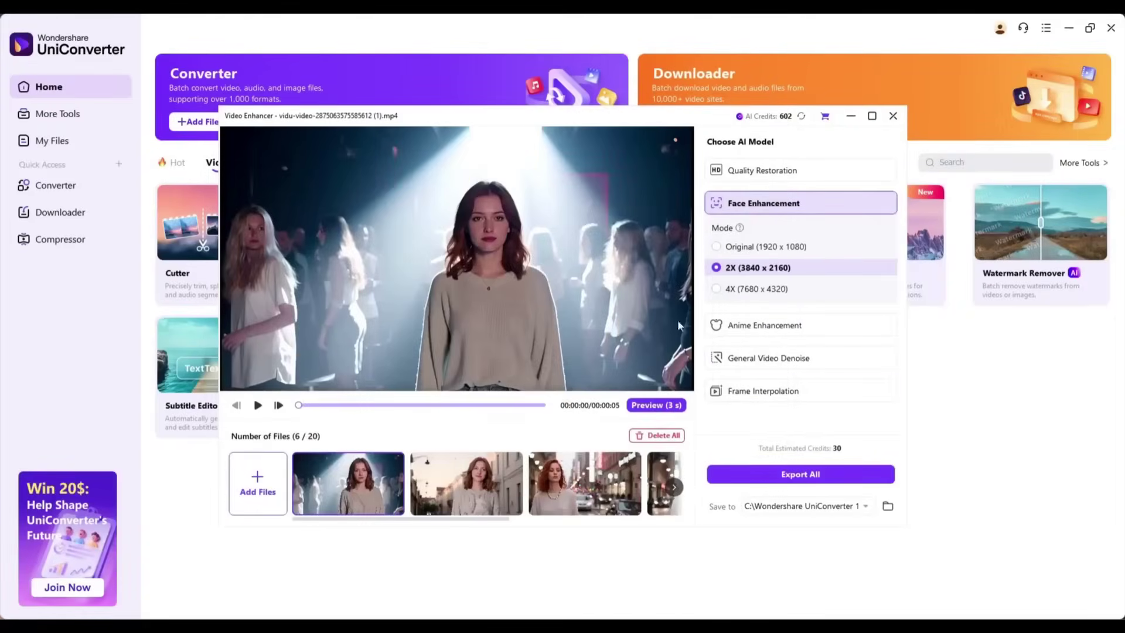
Export all six videos with Face Enhancement at 2X and confirm the notice
{"action": "left_click_drag", "start_coordinate": [426, 522], "coordinate": [618, 526]}
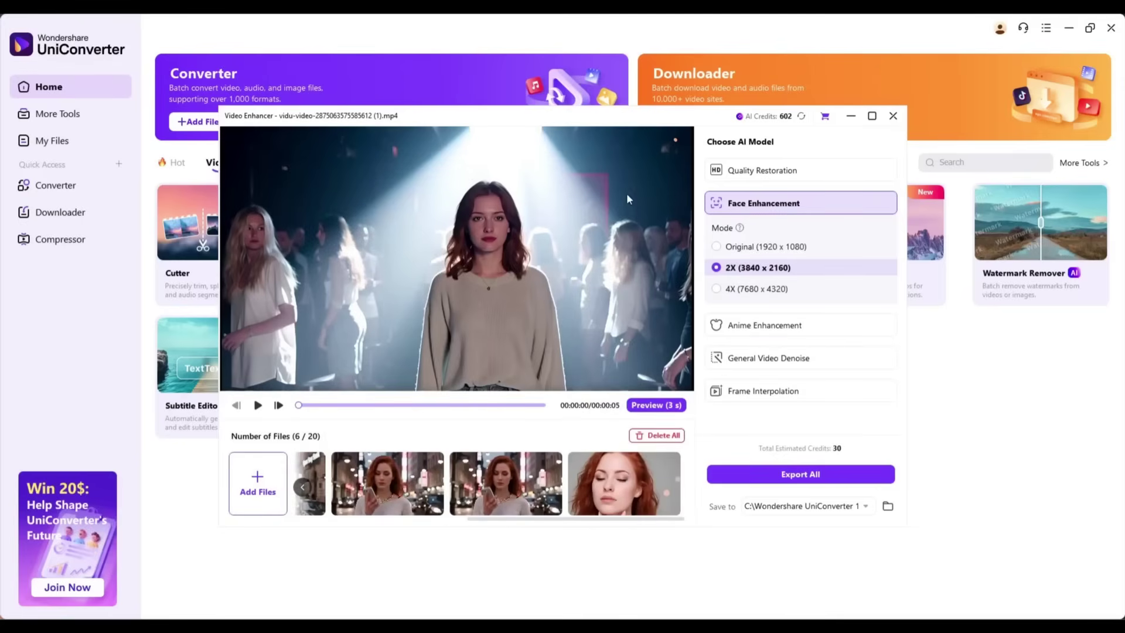
{"action": "left_click", "coordinate": [796, 476]}
{"action": "left_click", "coordinate": [649, 357]}
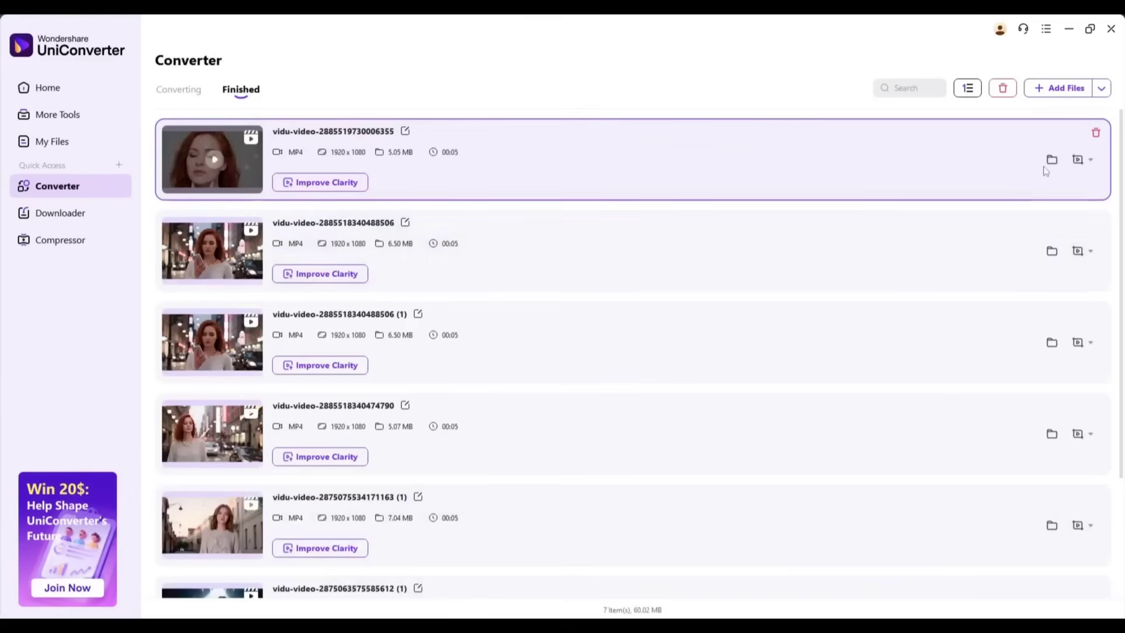
Inspect the six exported vidu videos in the Converted folder, close it, and return Home
{"action": "left_click", "coordinate": [1052, 160]}
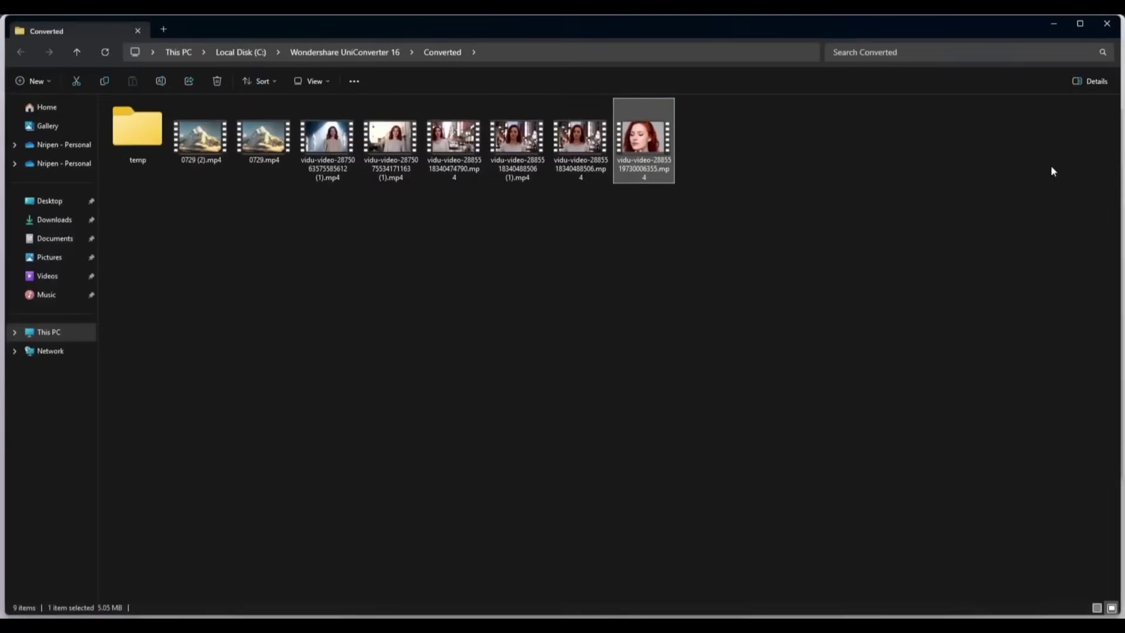
{"action": "left_click_drag", "start_coordinate": [339, 213], "coordinate": [677, 106]}
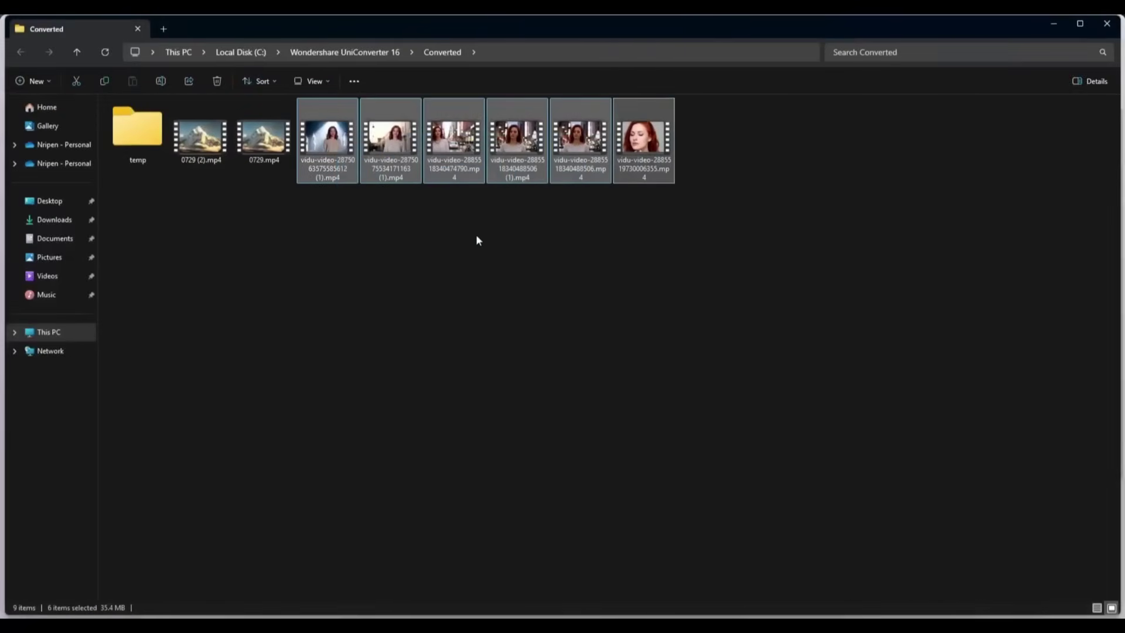
{"action": "left_click", "coordinate": [418, 214]}
{"action": "left_click_drag", "start_coordinate": [352, 200], "coordinate": [691, 151]}
{"action": "left_click", "coordinate": [767, 455]}
{"action": "left_click", "coordinate": [1107, 24]}
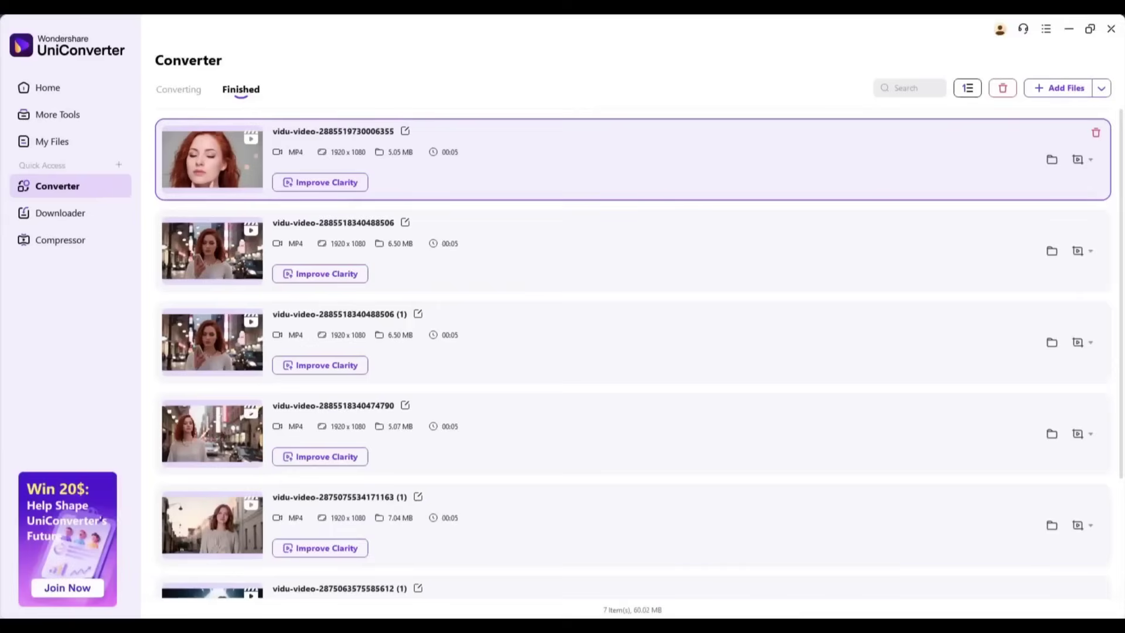
{"action": "left_click", "coordinate": [91, 92]}
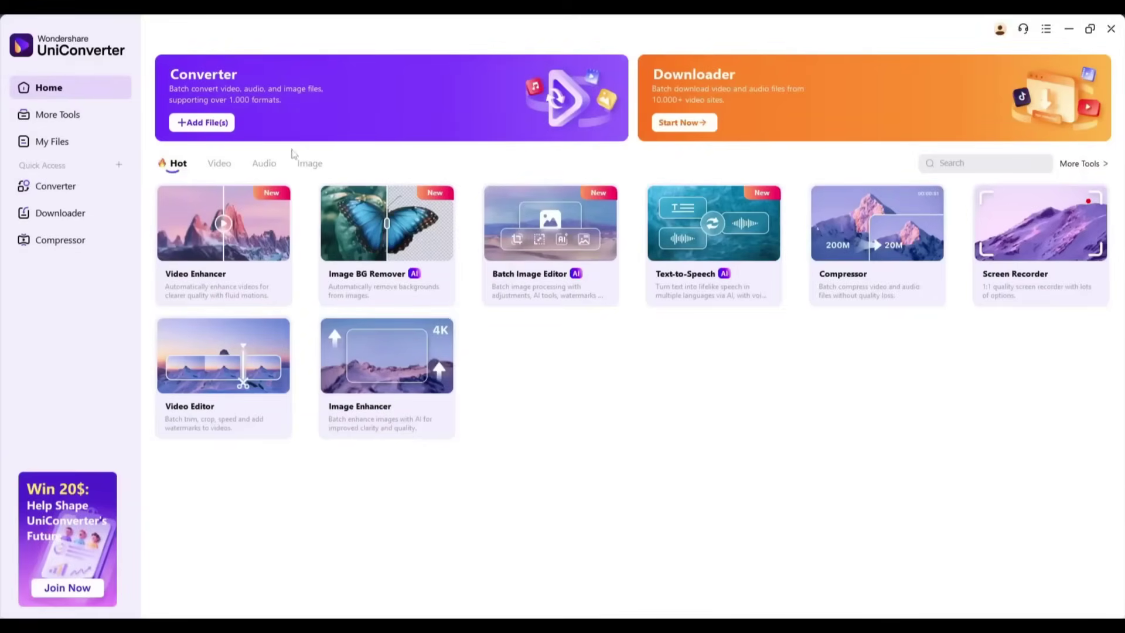
Filter Home to Video tools, then view the full More Tools list of video tools
{"action": "left_click", "coordinate": [219, 164]}
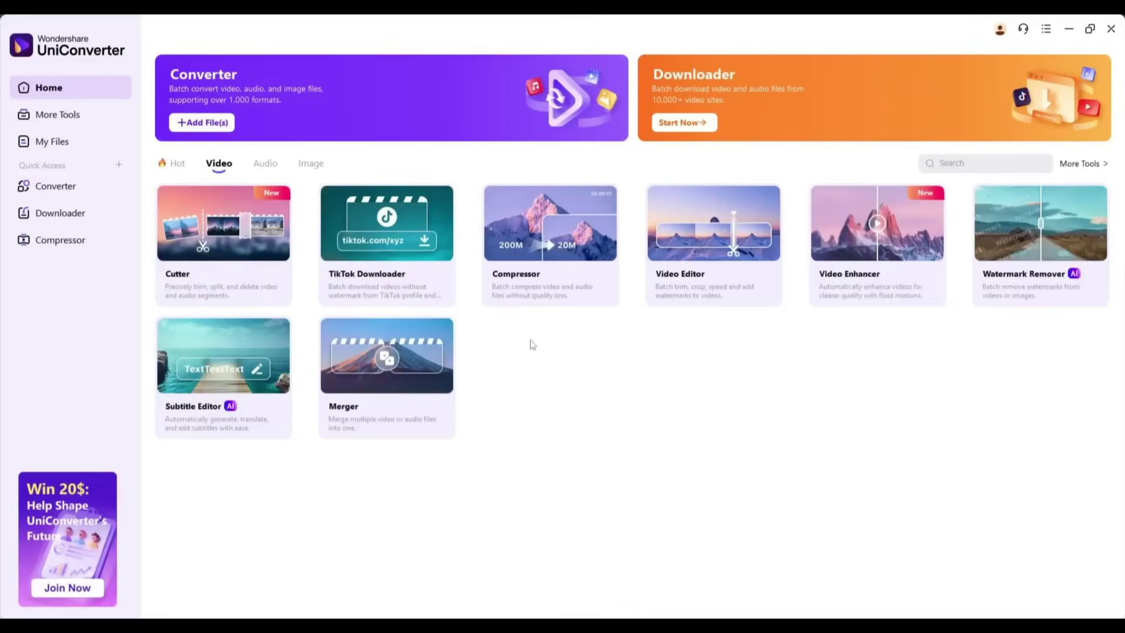
{"action": "mouse_move", "coordinate": [287, 230]}
{"action": "left_click", "coordinate": [1091, 165]}
{"action": "scroll", "coordinate": [434, 270], "scroll_direction": "down", "scroll_amount": 2}
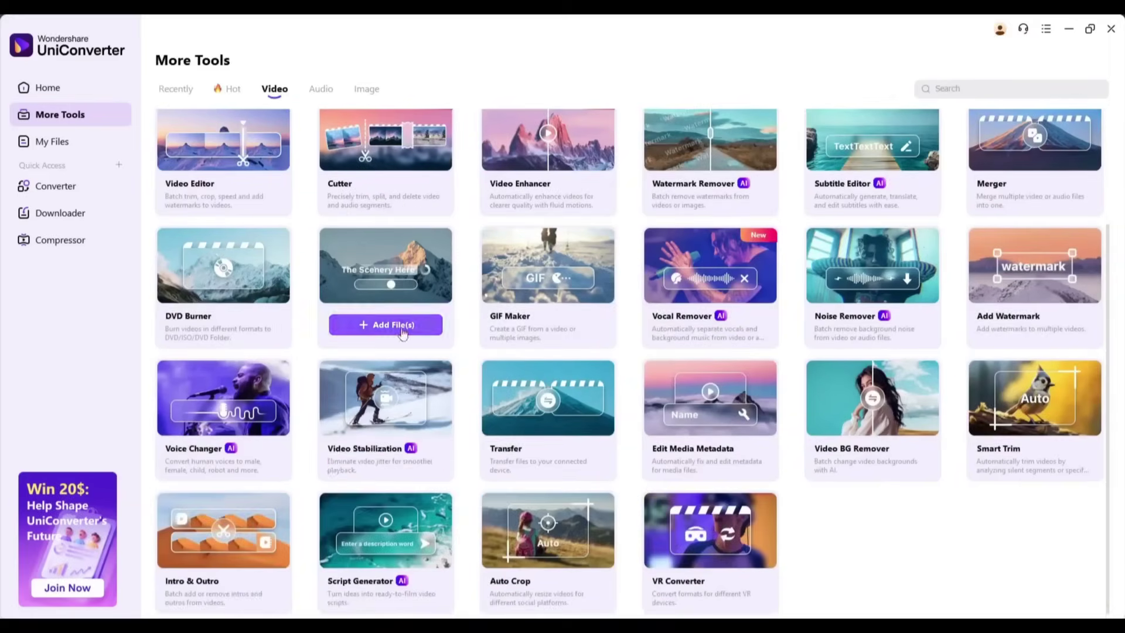
{"action": "scroll", "coordinate": [894, 485], "scroll_direction": "up", "scroll_amount": 2}
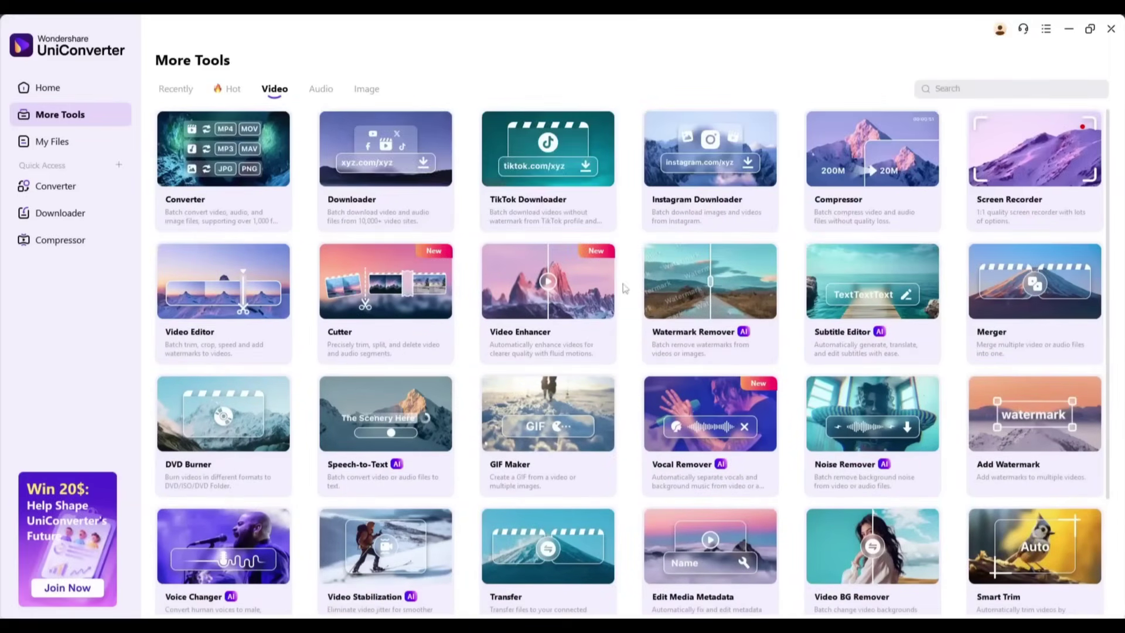